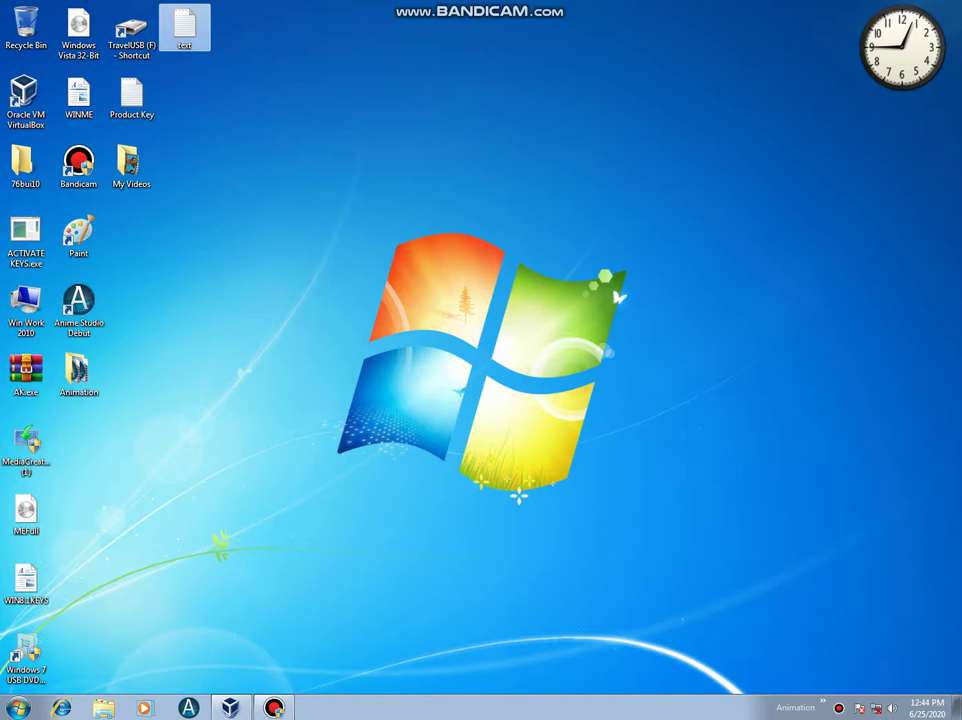
Step: Type 'Hello Today Im Going To Show You How To Install windows ME on virtualbox' in Notepad, minimize and reopen it
key(Return)
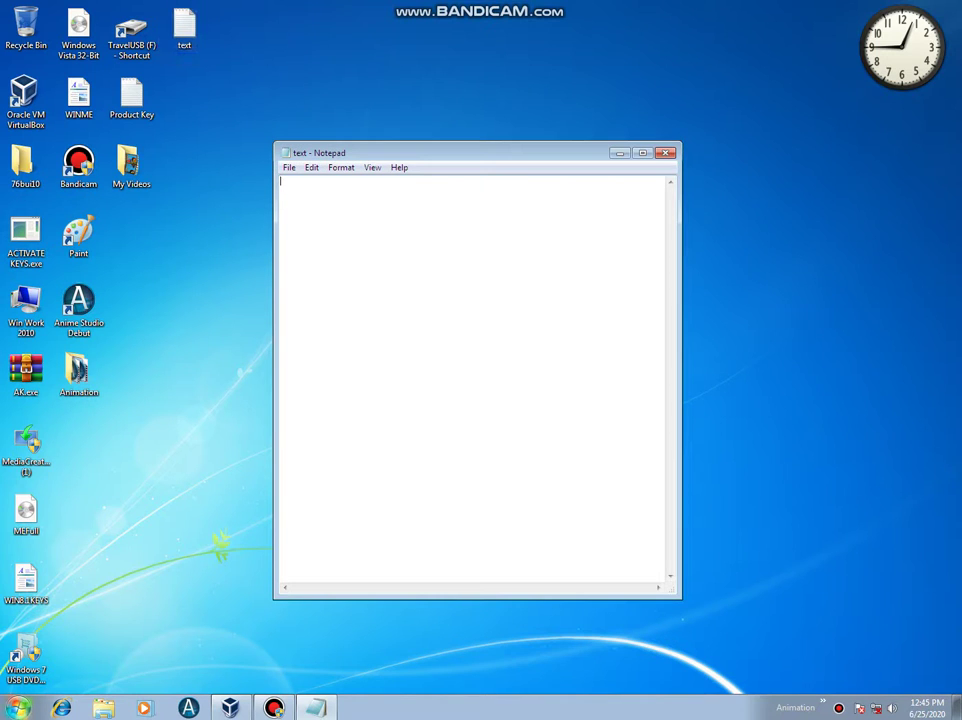
text(Hello Today Im Going To )
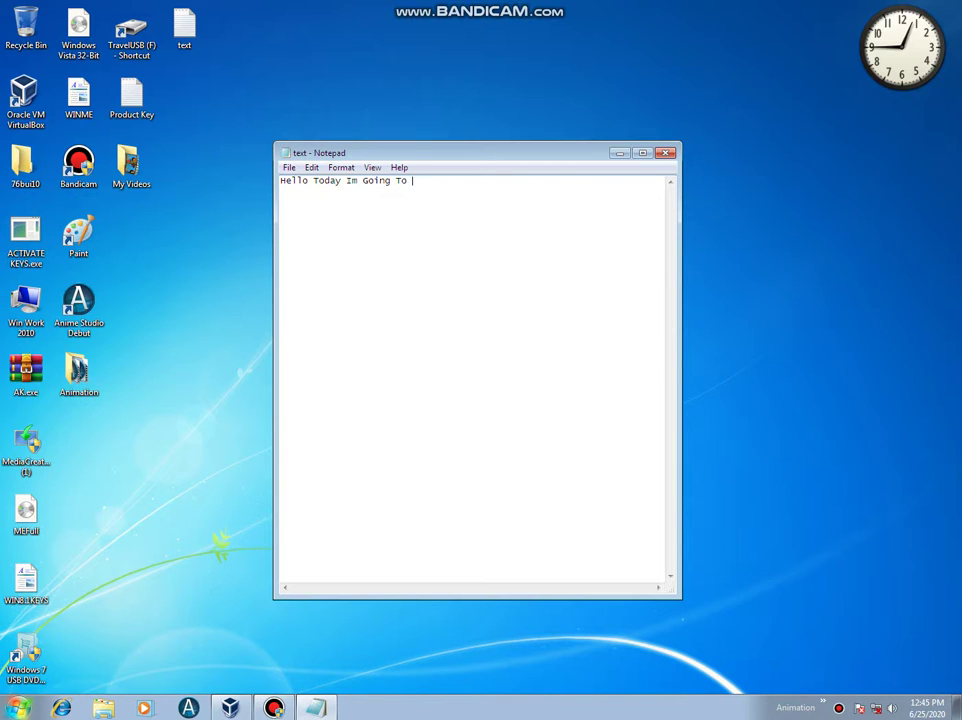
text(Show You How To Install )
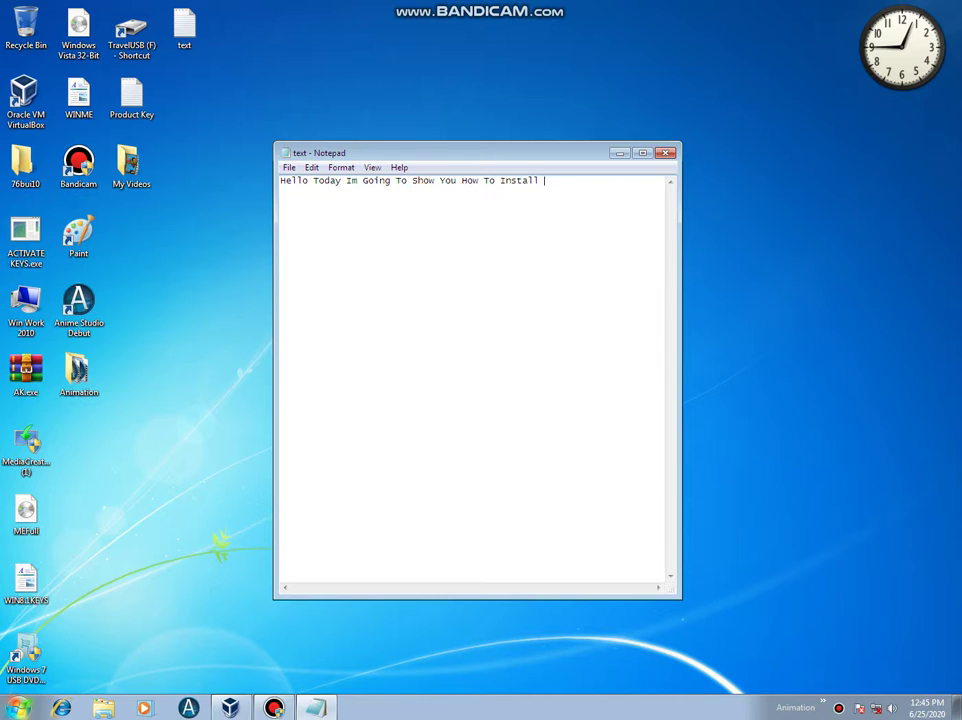
text(windows ME on virtualb)
key(BackSpace)
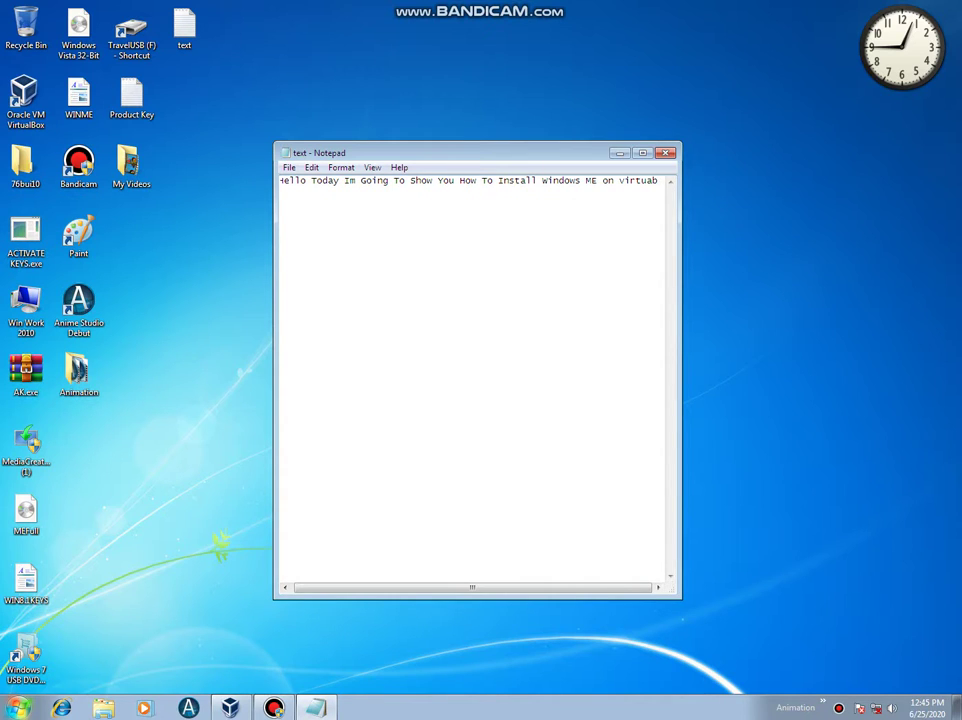
text(ox)
key(BackSpace)
key(BackSpace)
key(BackSpace)
key(BackSpace)
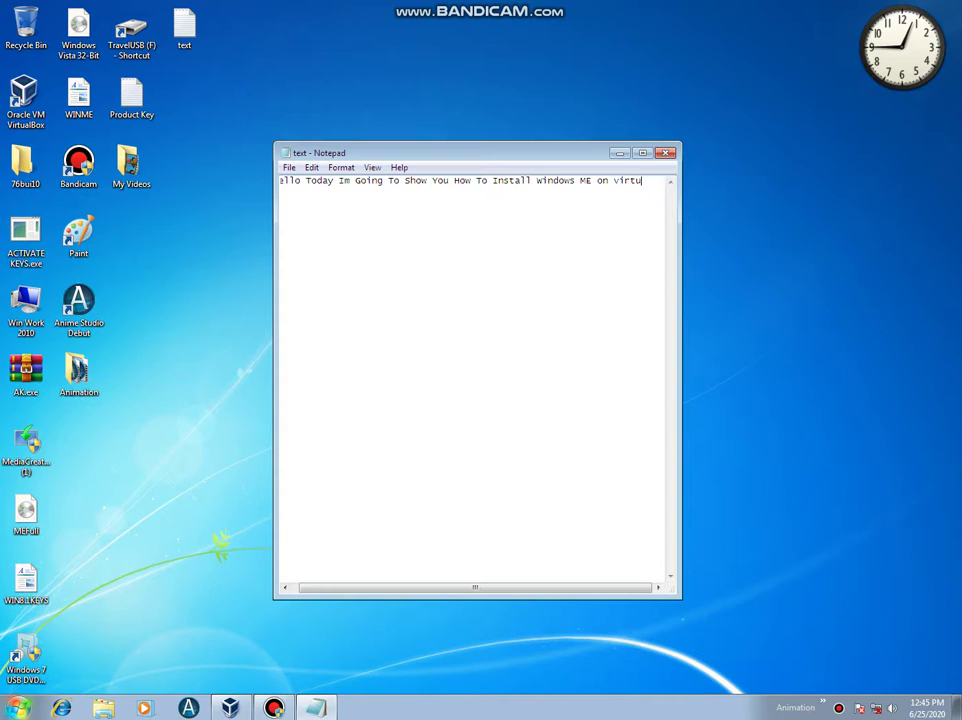
text(albox)
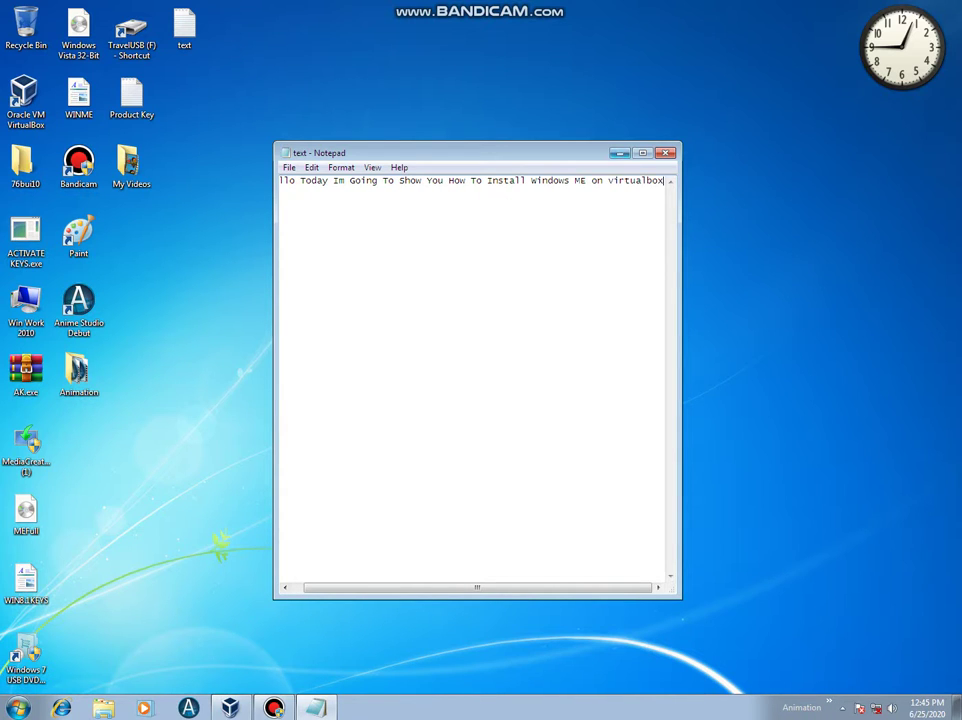
click(619, 152)
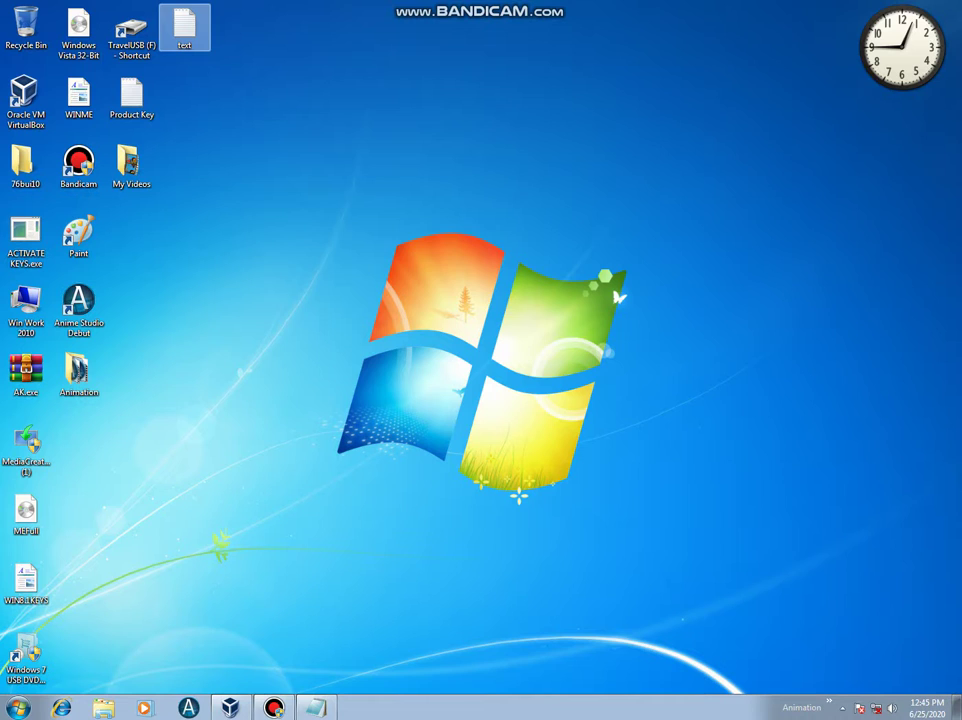
double_click(184, 27)
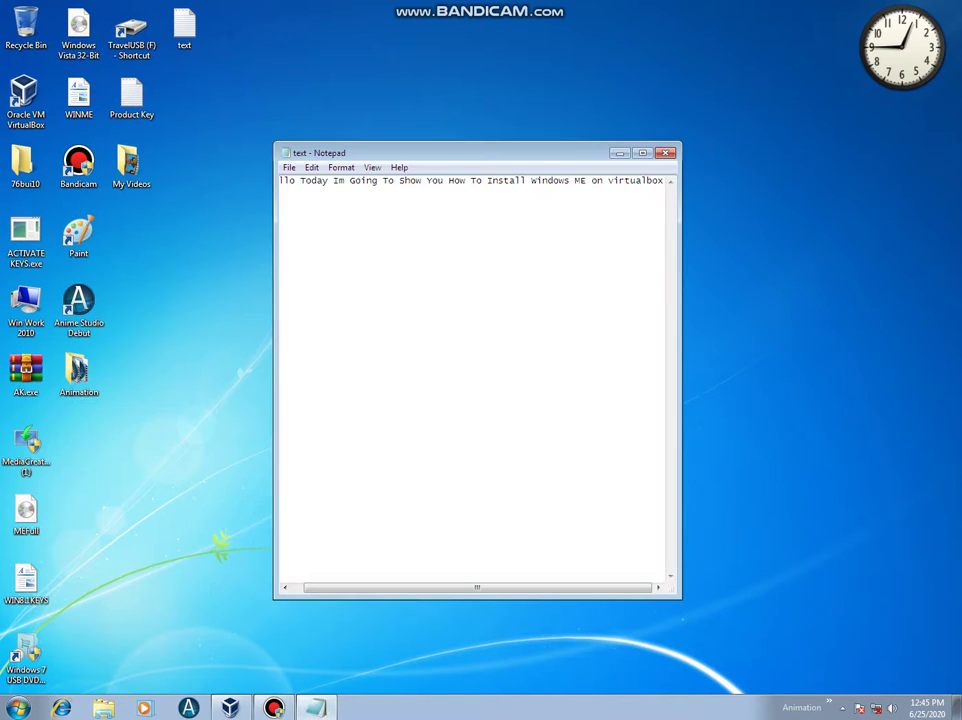
Step: Add the lines 'if you never downloaded virtualbox go to virtualbox.org' and '1.Make a VM'
key(Return)
text(if )
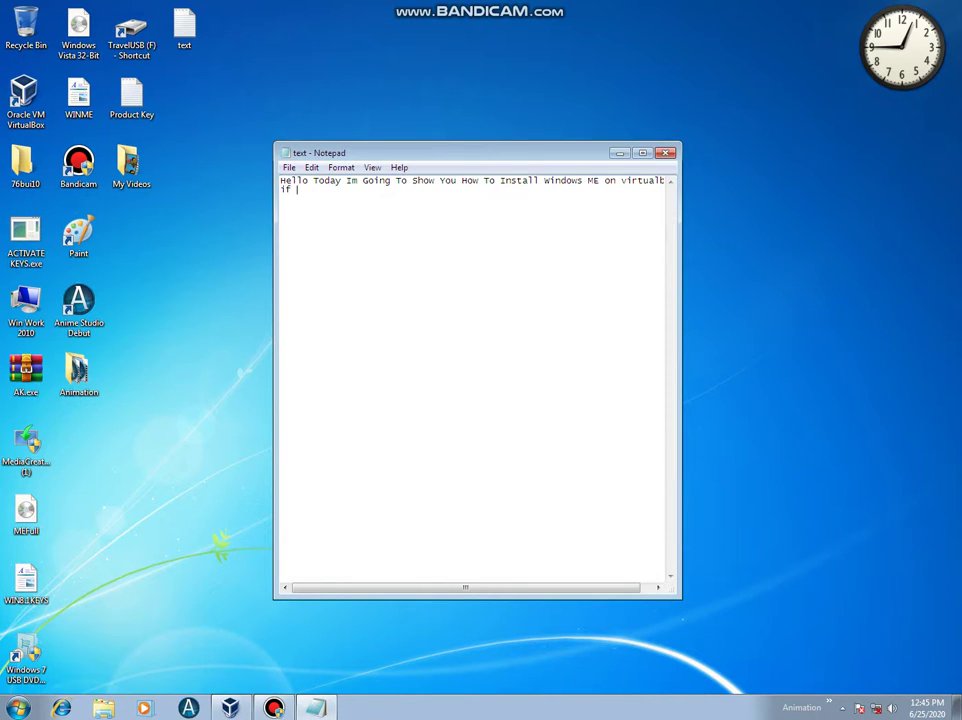
text(you never downloaded win)
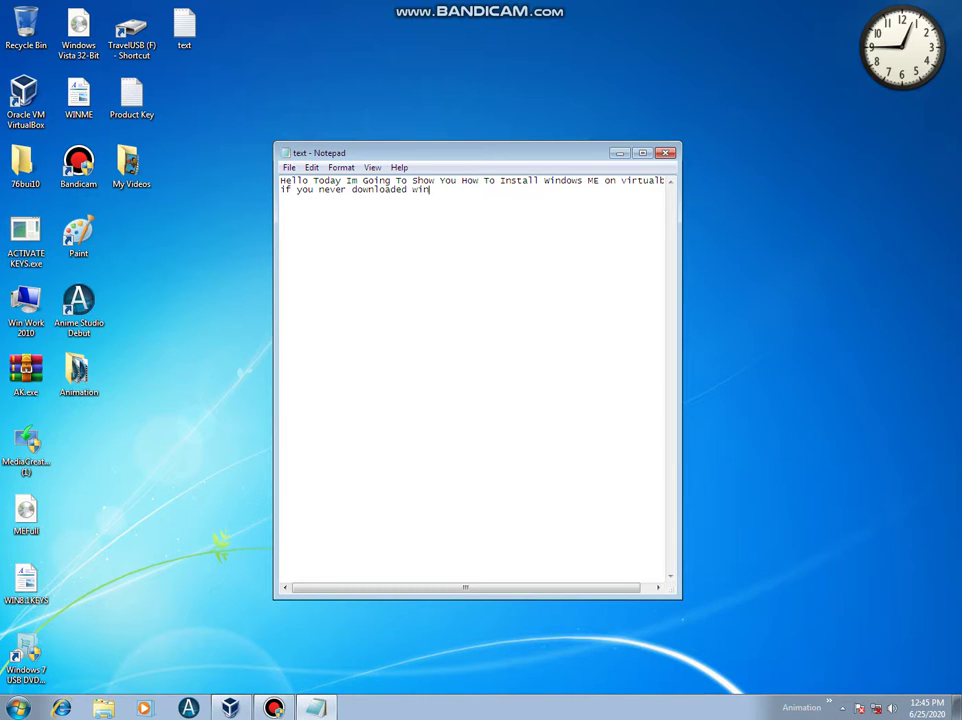
text(irtualboxc)
text(o to virtualbo)
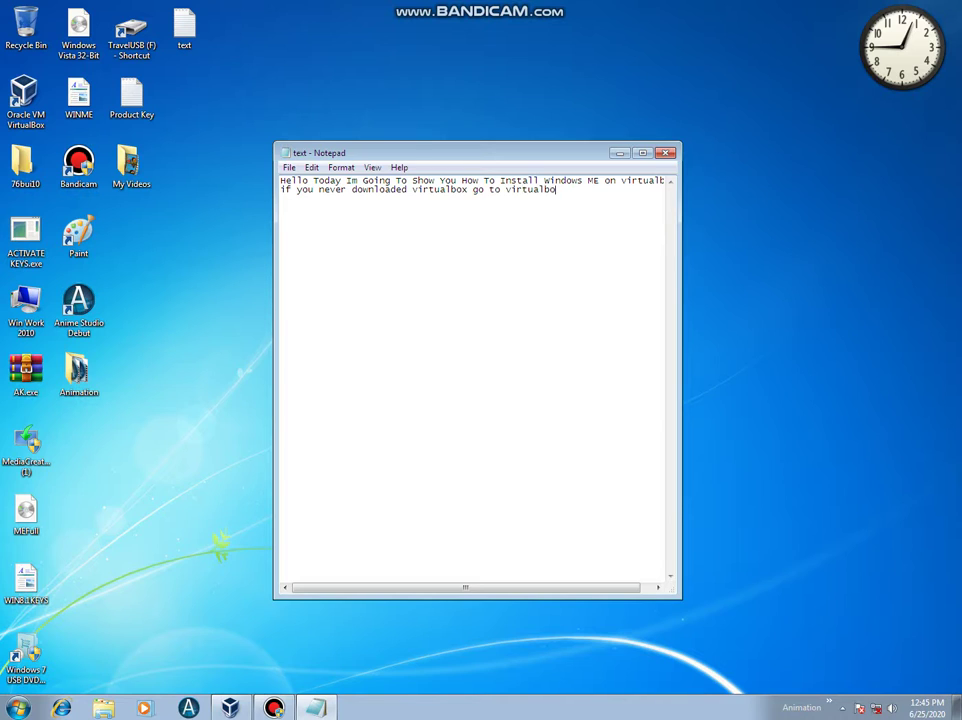
text(x.org)
key(Return)
text(First)
key(BackSpace)
key(BackSpace)
key(BackSpace)
key(BackSpace)
key(BackSpace)
key(BackSpace)
key(BackSpace)
text(1.Make a VM)
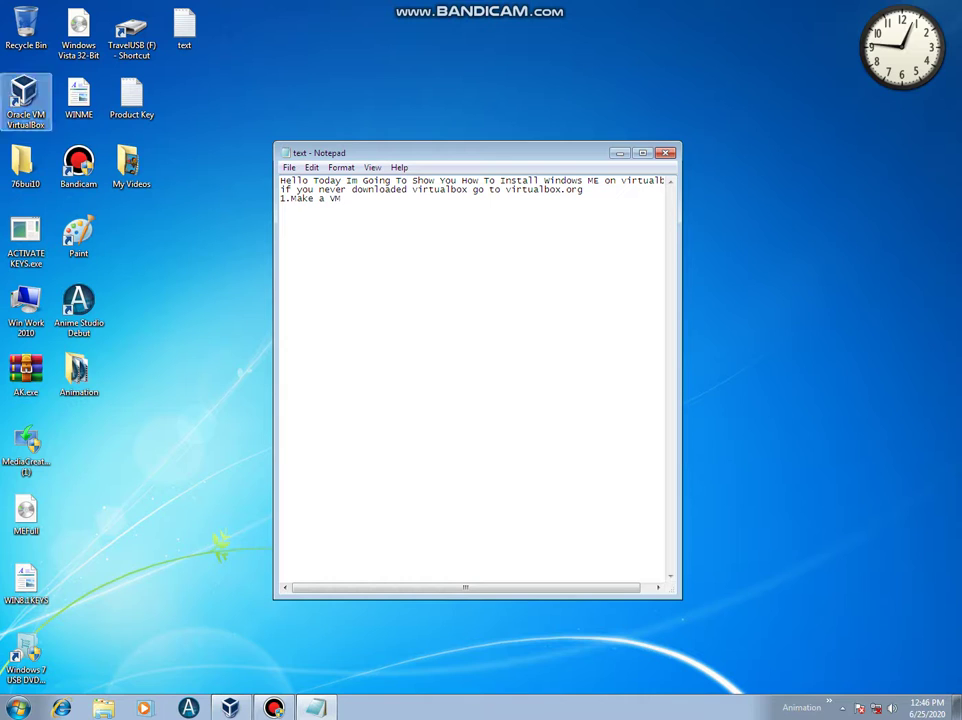
click(25, 98)
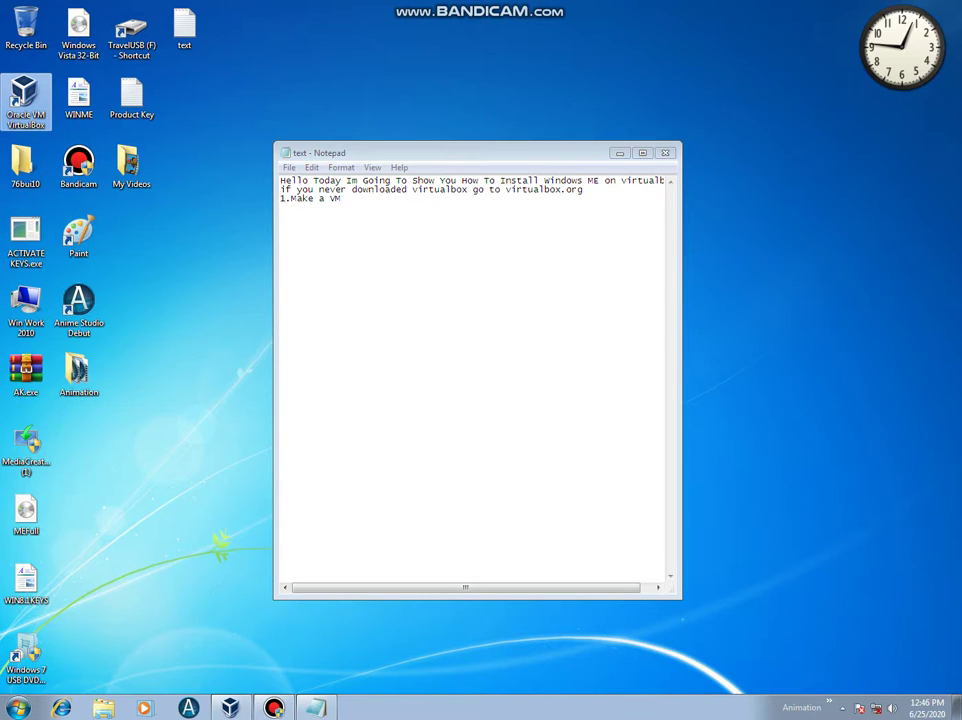
Step: Launch VirtualBox and start a new virtual machine named WIN ME
double_click(25, 98)
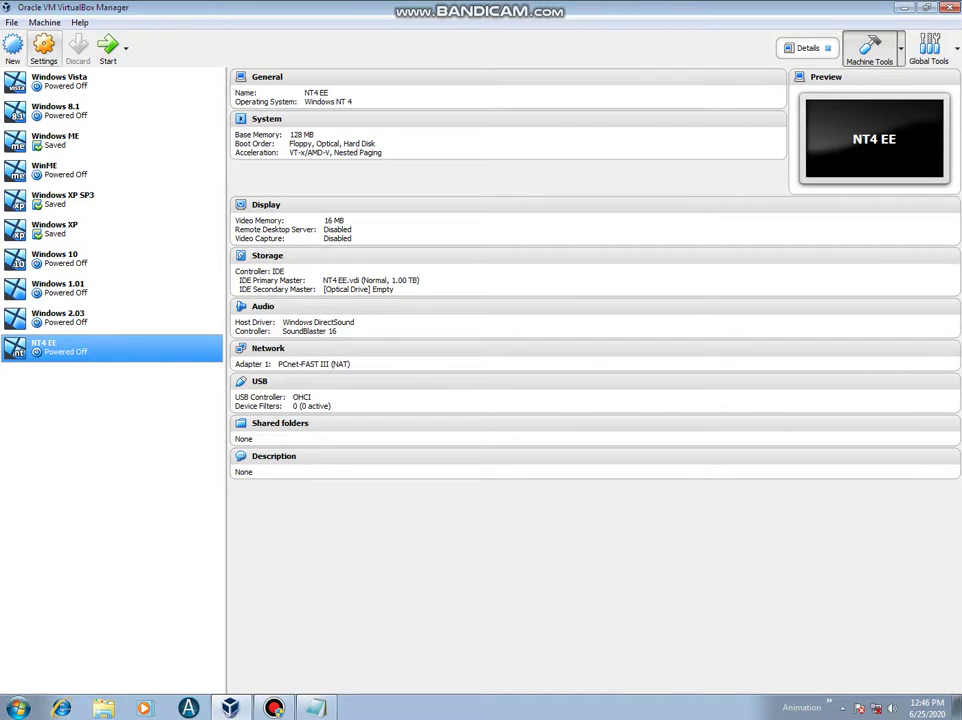
click(12, 47)
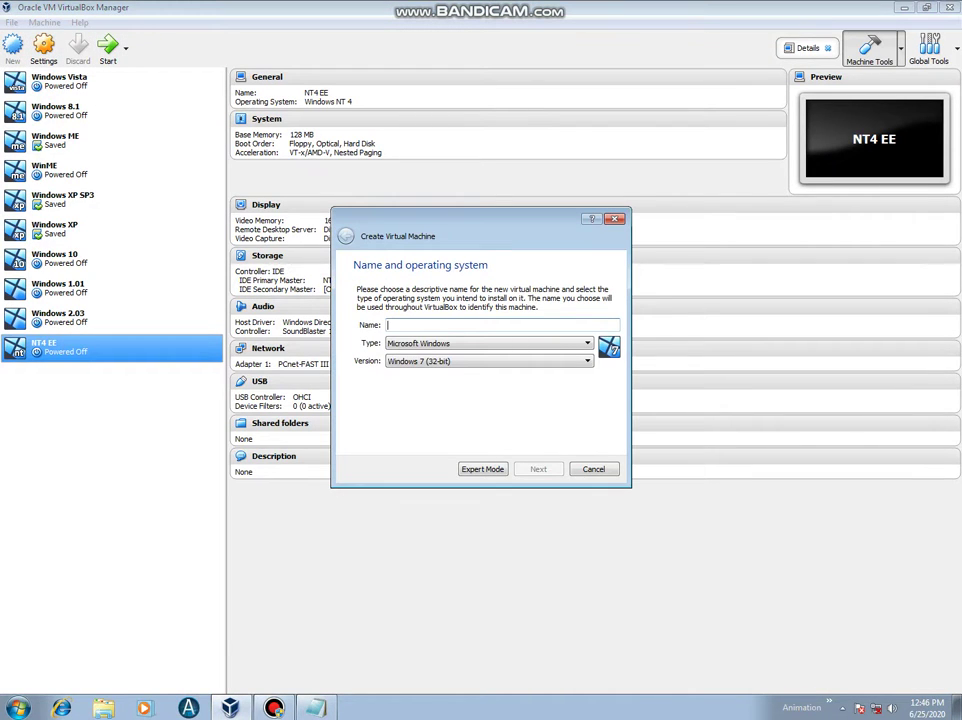
text(WIN)
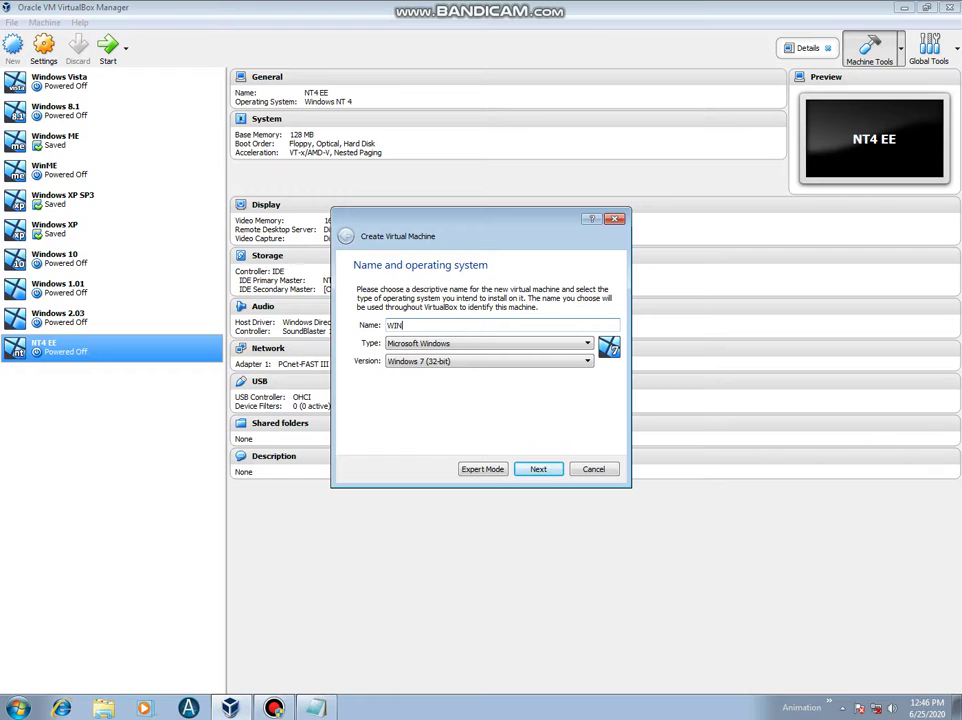
text(ME)
key(BackSpace)
key(BackSpace)
text(ME)
key(Return)
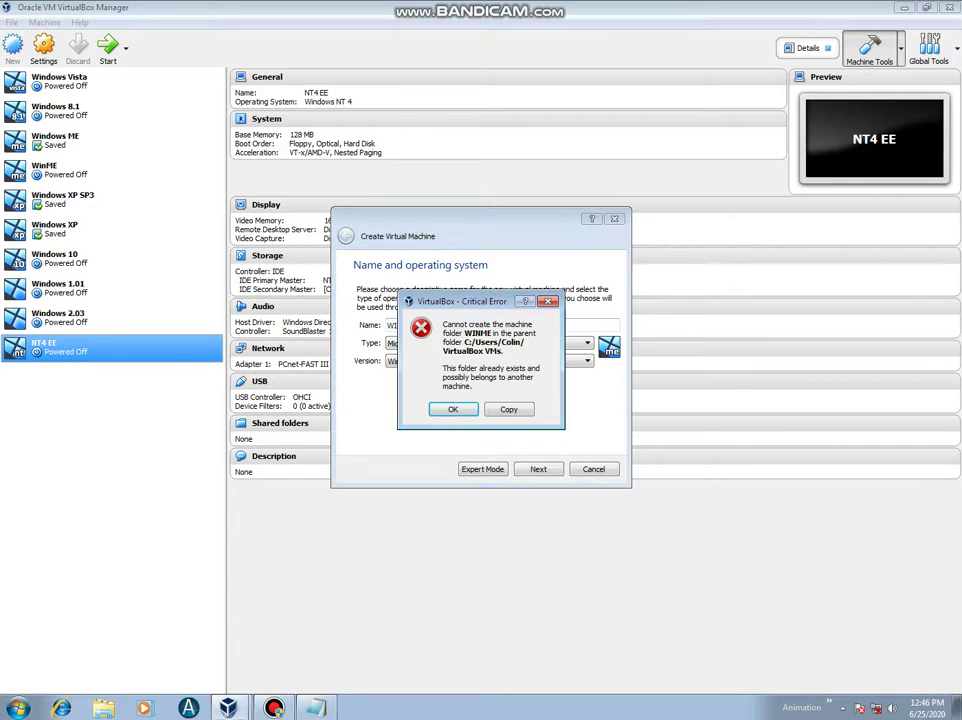
key(Return)
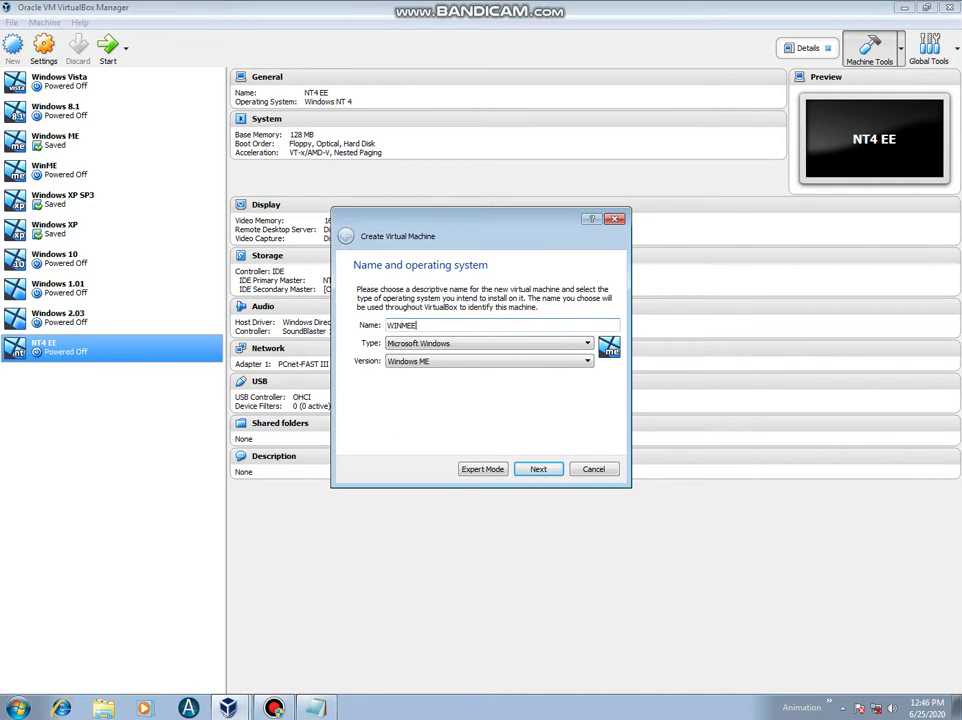
key(BackSpace)
key(BackSpace)
text(ME)
Step: Keep the 128 MB memory default and create an 8.07 GB virtual hard disk
key(Return)
key(Return)
key(Return)
key(Return)
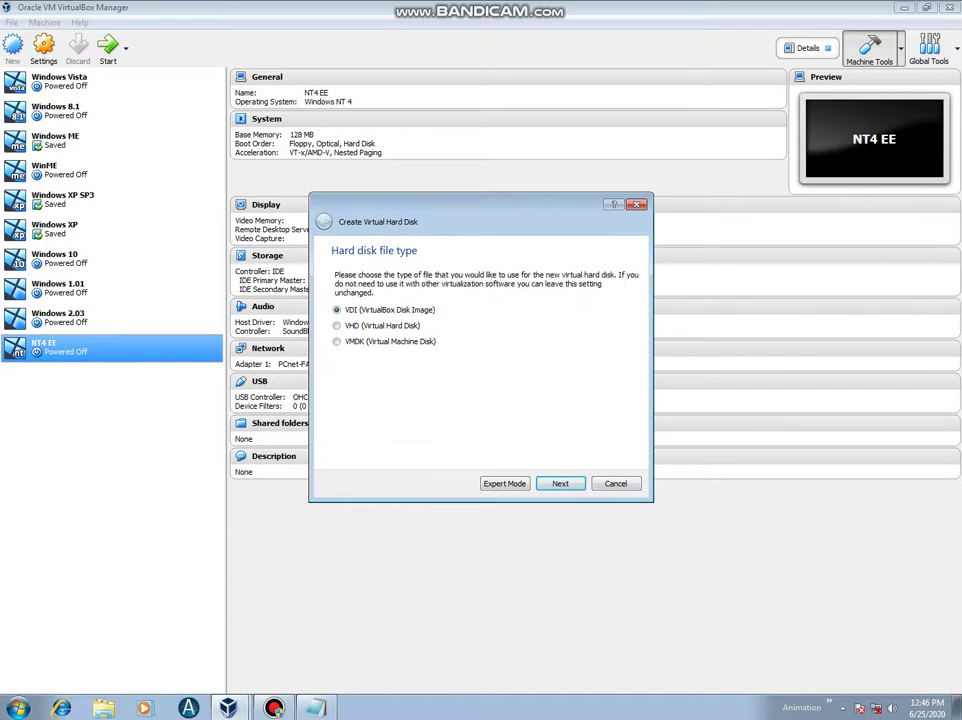
key(Return)
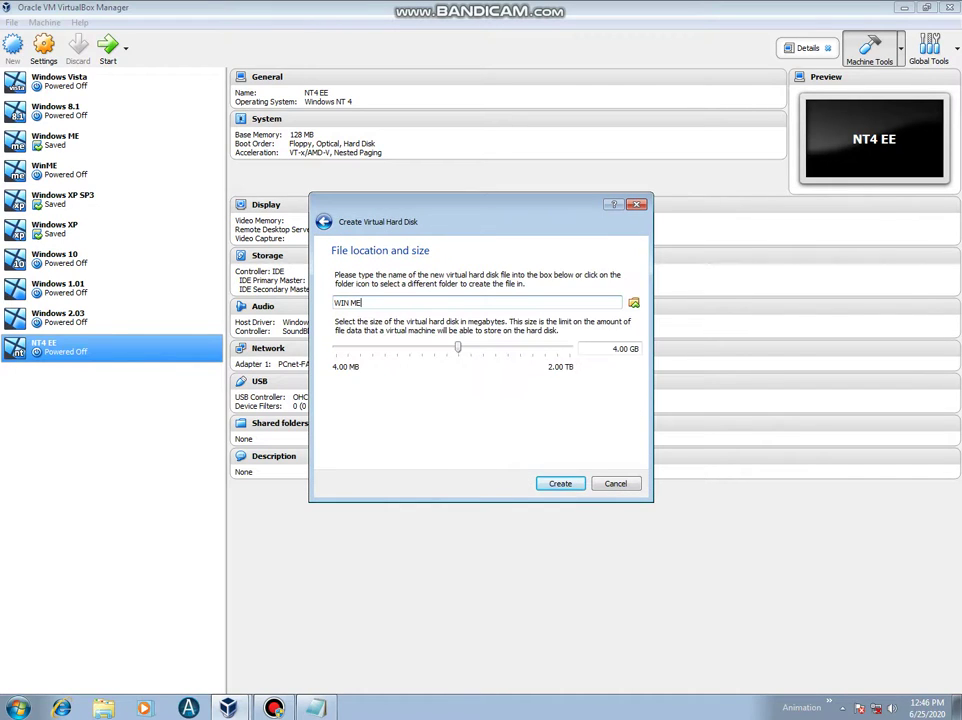
key(Right)
key(Return)
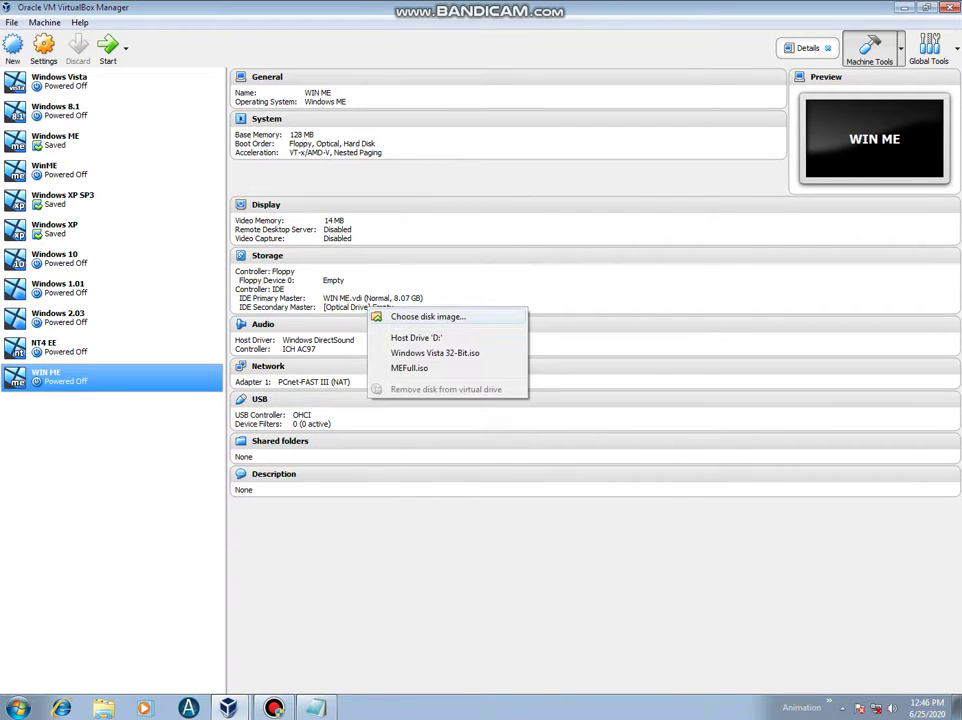
Step: Browse to the Desktop and load MEFull.iso into the WIN ME optical drive
click(420, 317)
click(61, 160)
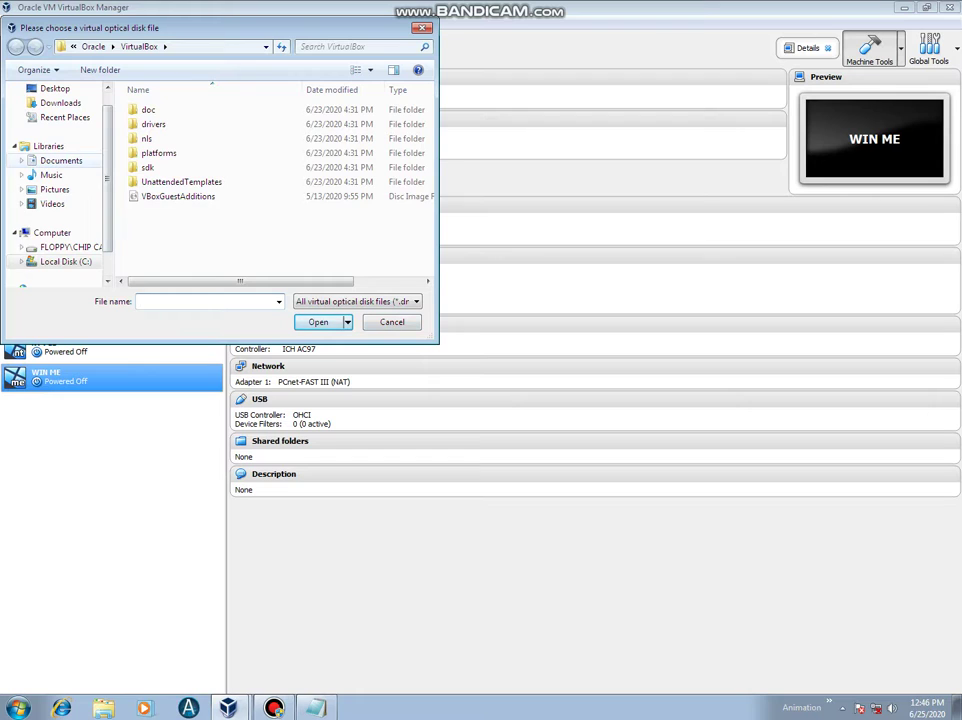
click(48, 146)
scroll(55, 180, up, 1)
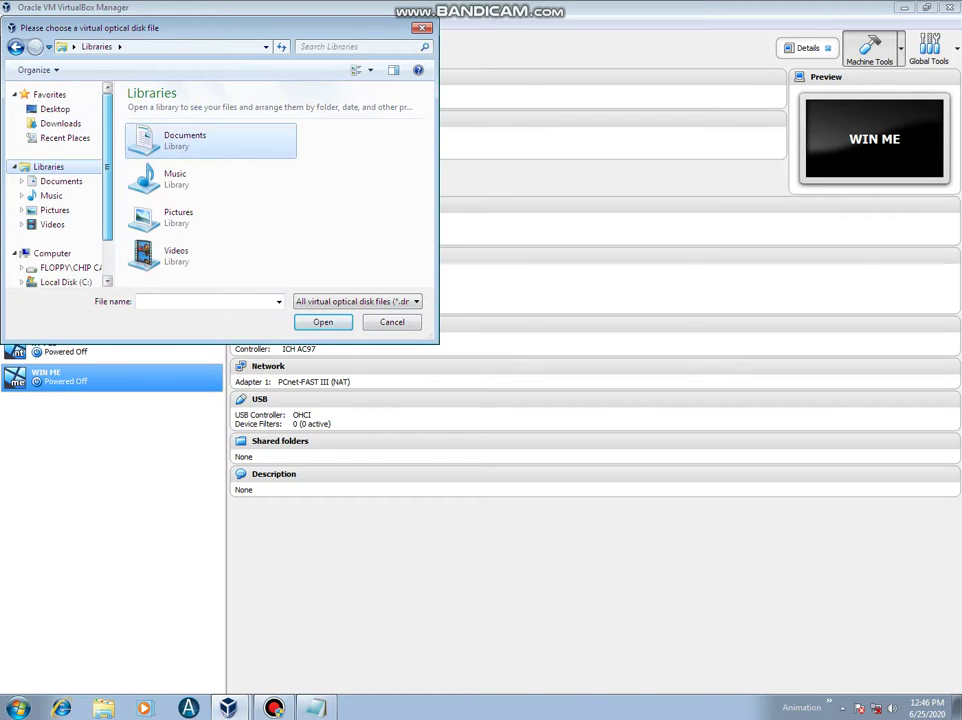
scroll(55, 180, down, 2)
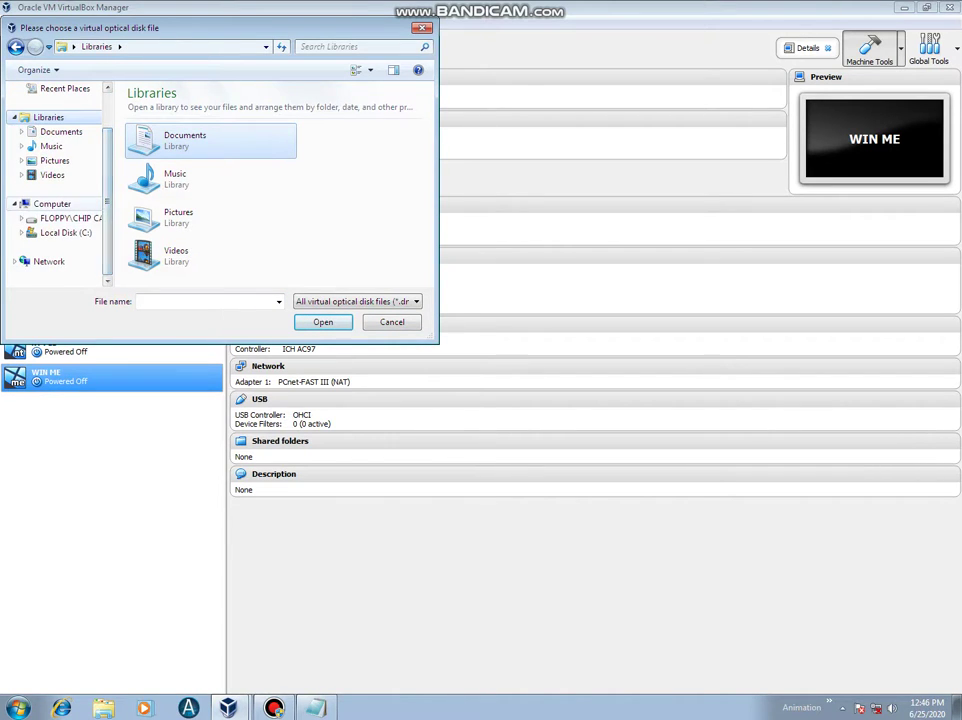
click(52, 203)
scroll(55, 180, up, 1)
scroll(55, 180, up, 1)
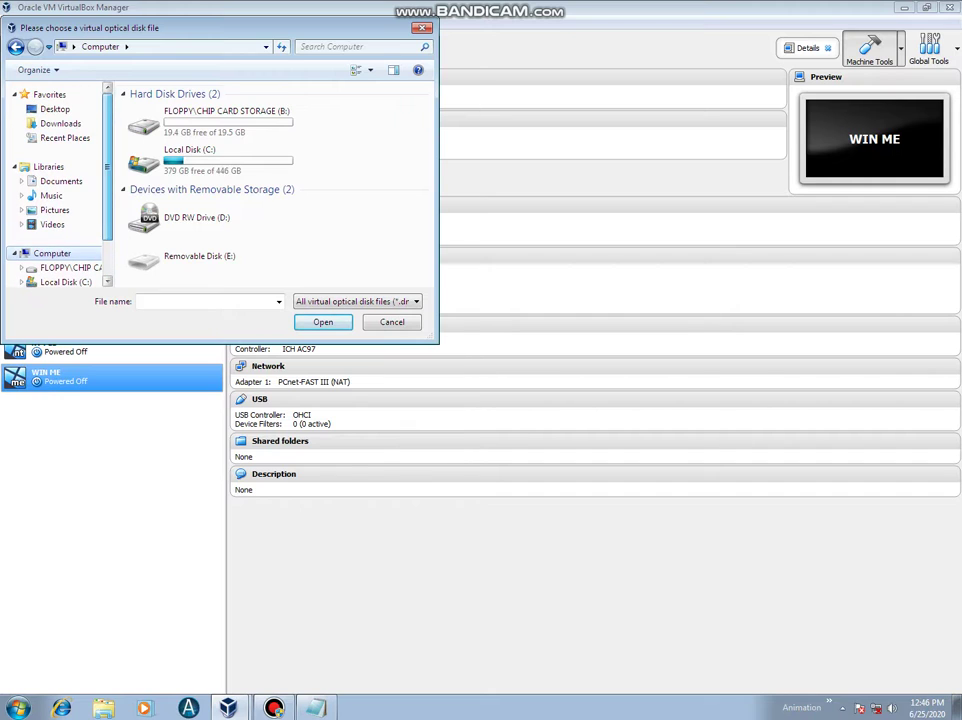
click(55, 108)
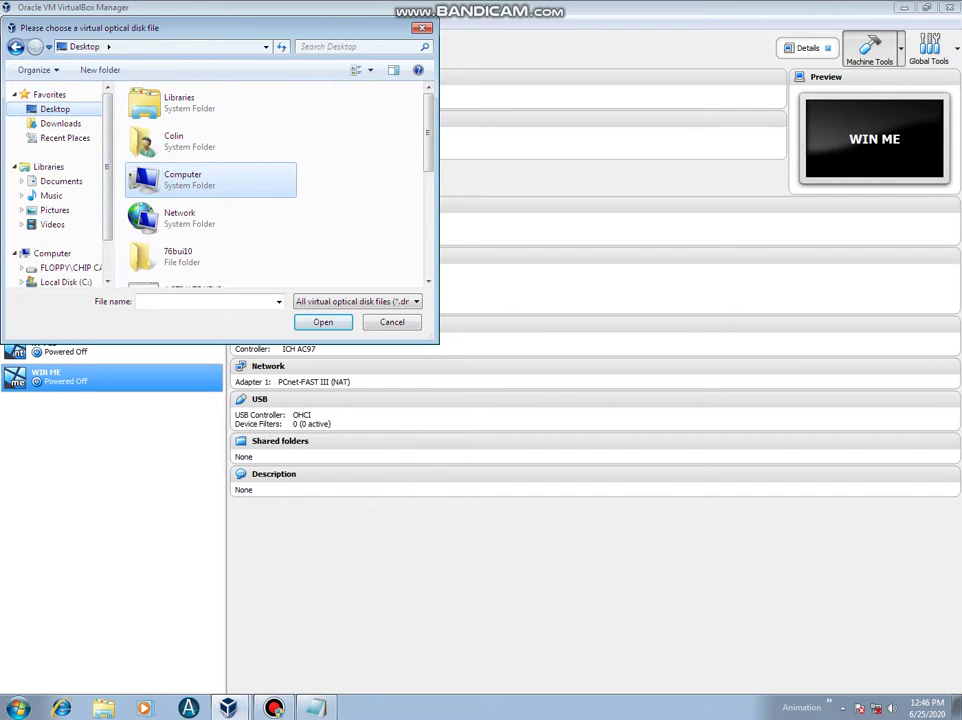
scroll(210, 185, down, 5)
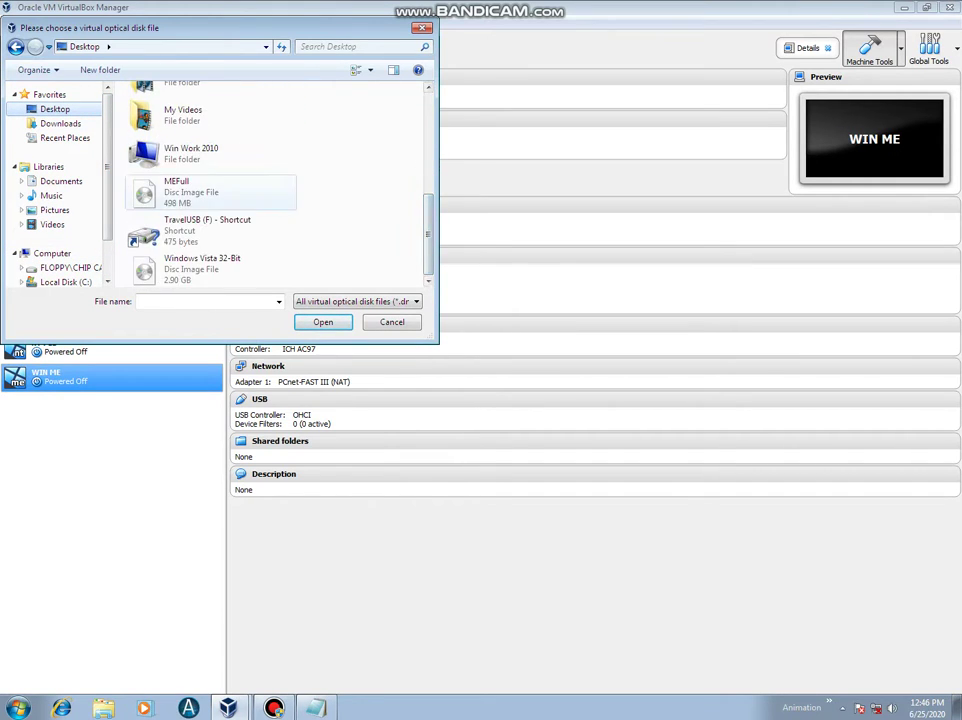
double_click(178, 191)
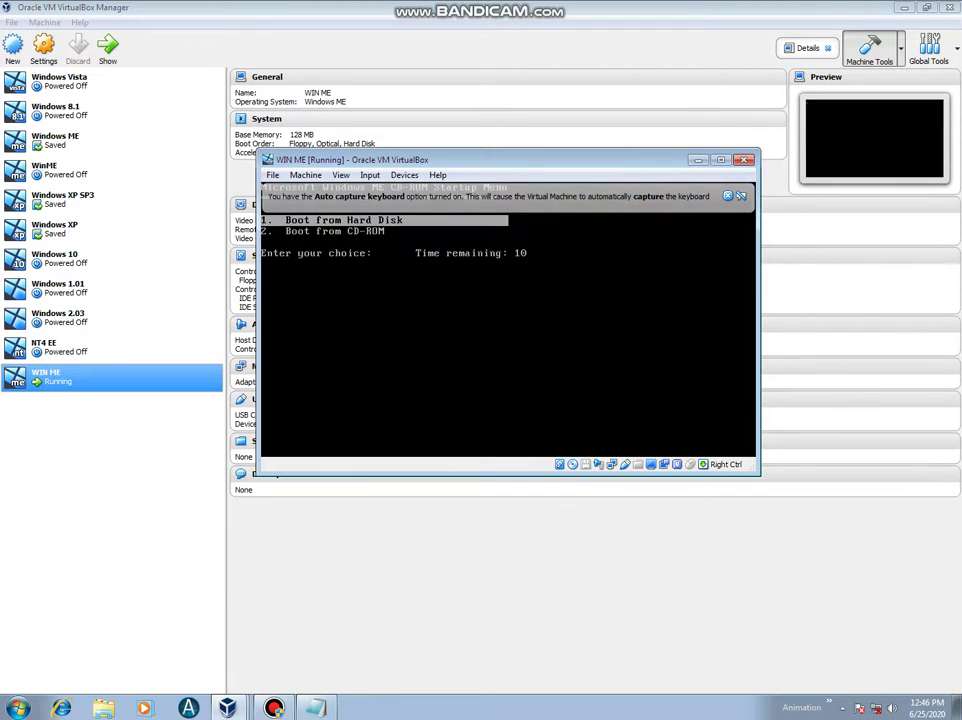
Step: Boot WIN ME from the CD-ROM and shift the Notepad and VM windows right
key(Down)
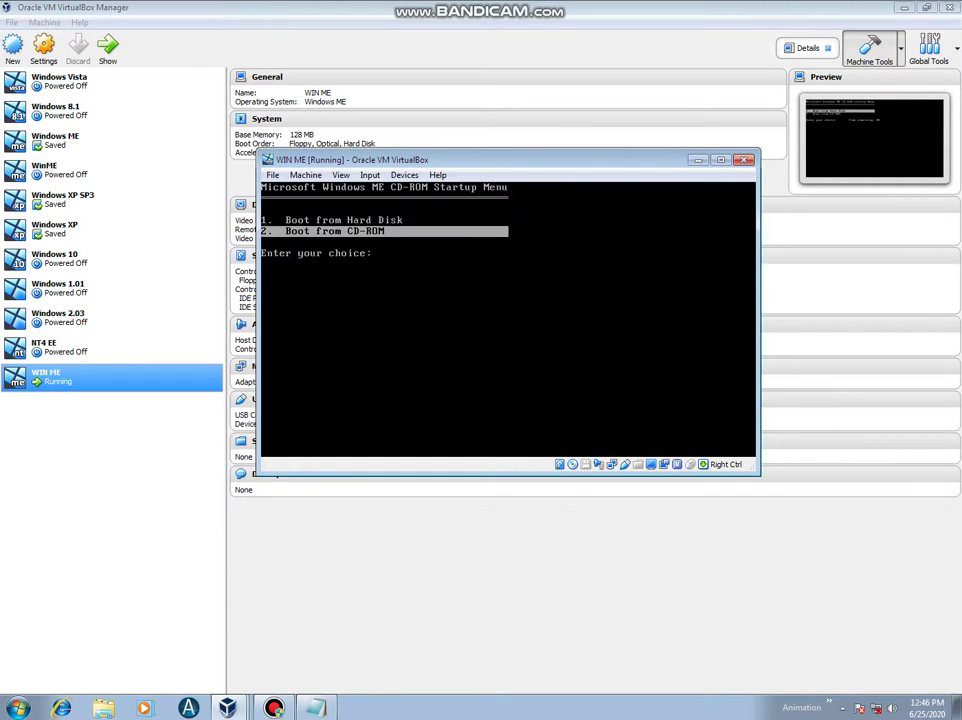
key(Return)
key(Return)
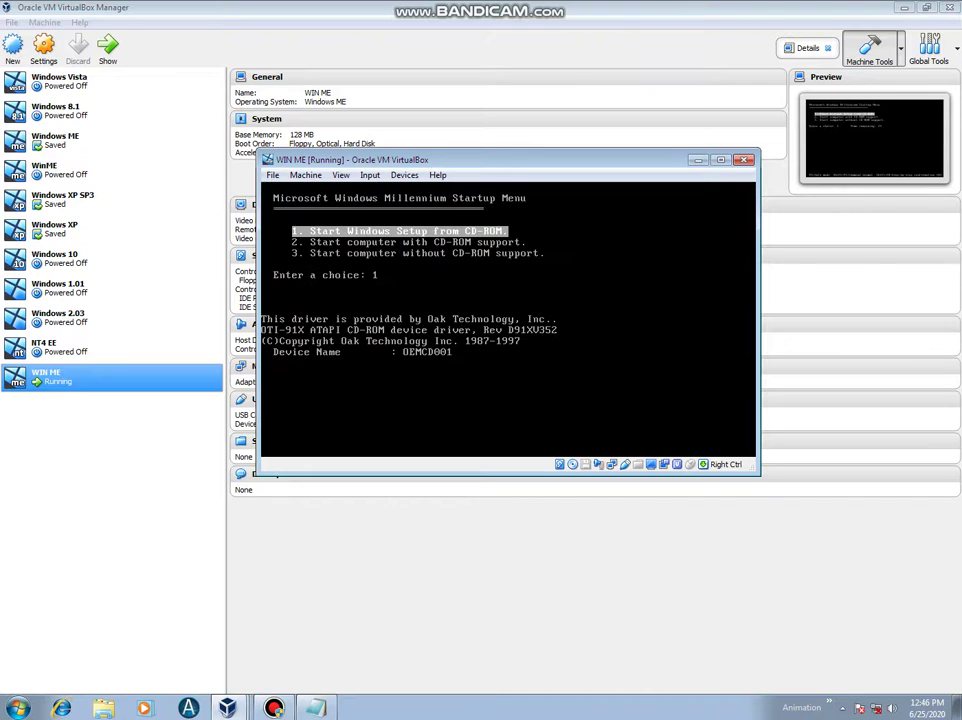
click(44, 168)
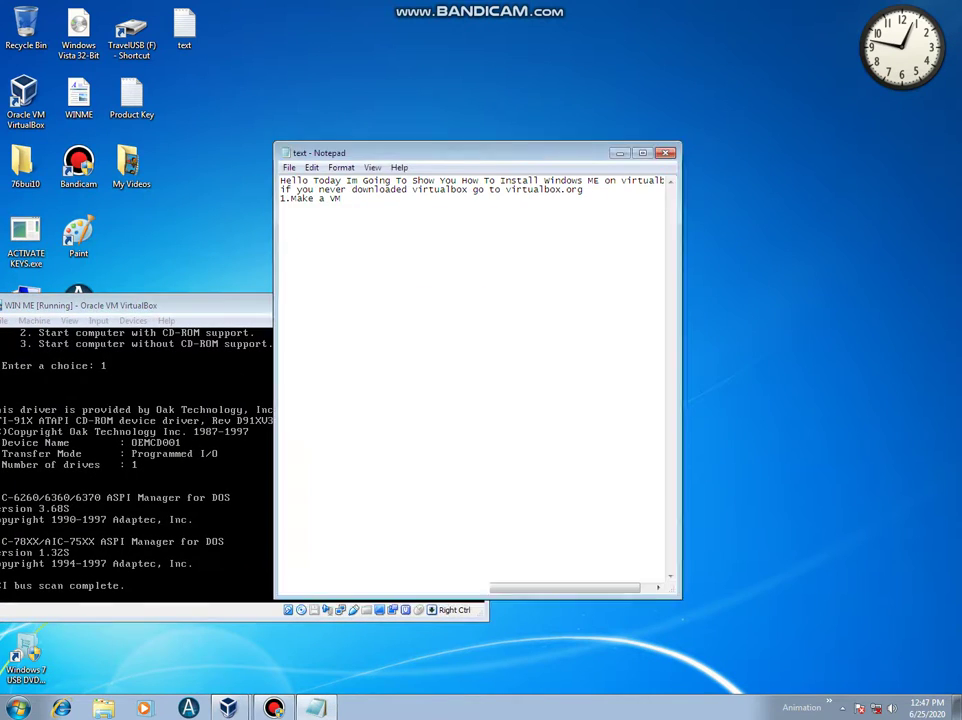
drag(415, 153, 690, 163)
drag(518, 495, 565, 495)
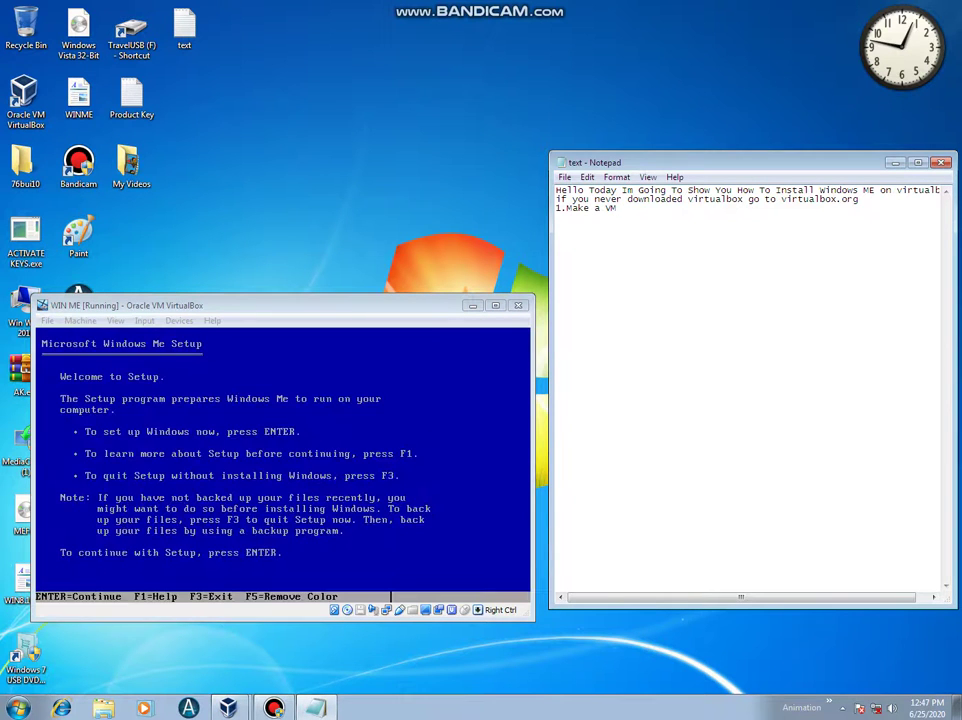
key(alt+Tab)
Step: Configure drive C's unallocated space with large disk support, then reboot from CD to format
key(Return)
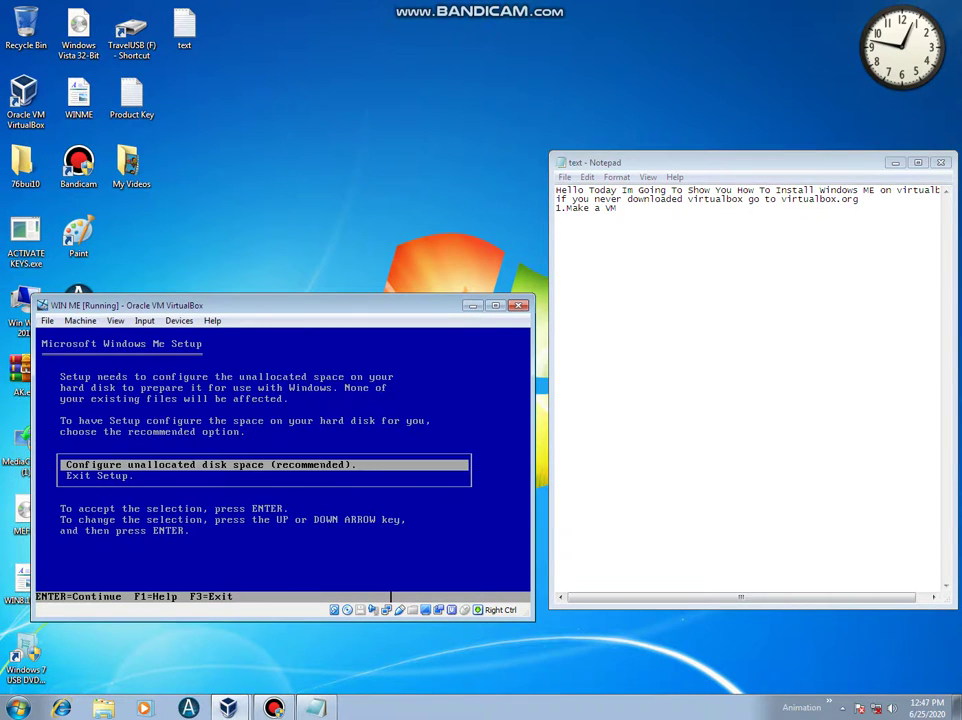
key(Return)
key(Down)
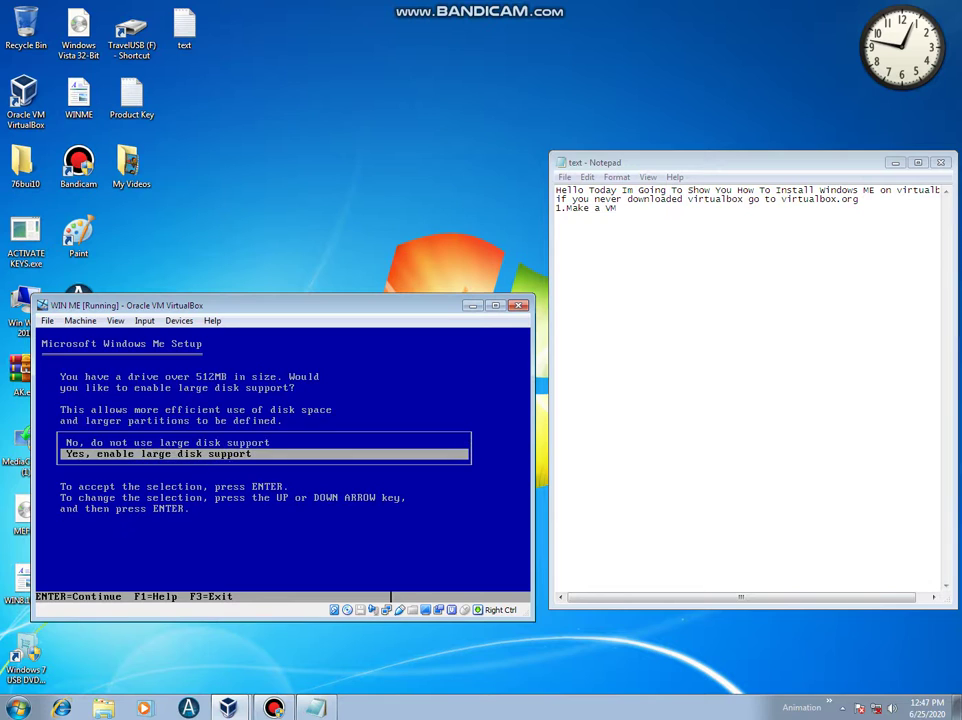
key(Return)
key(Return)
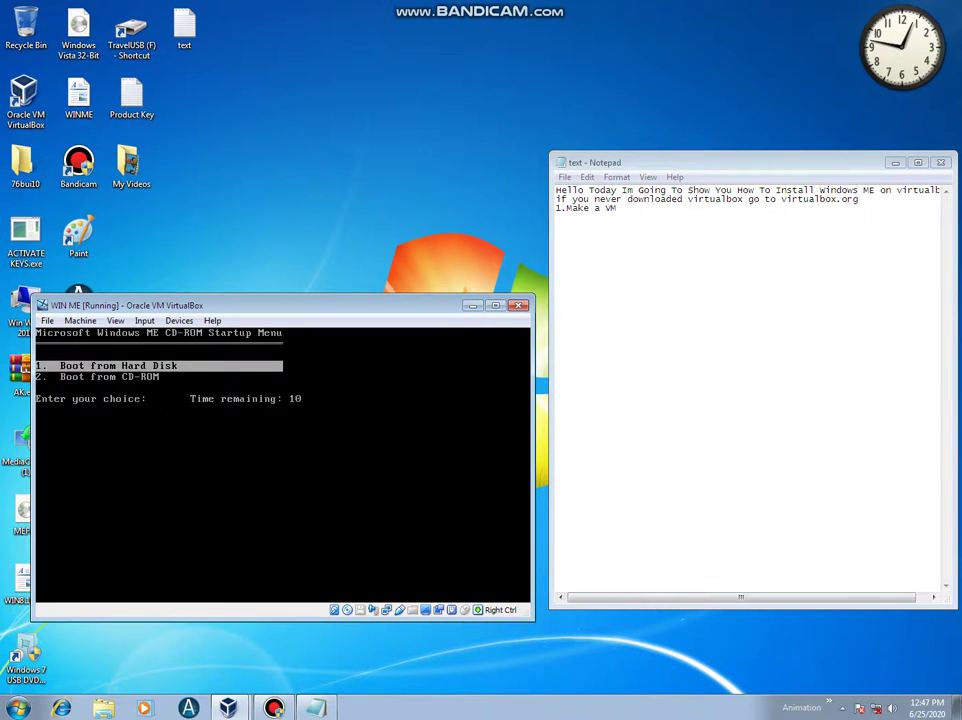
key(Down)
key(Return)
key(Return)
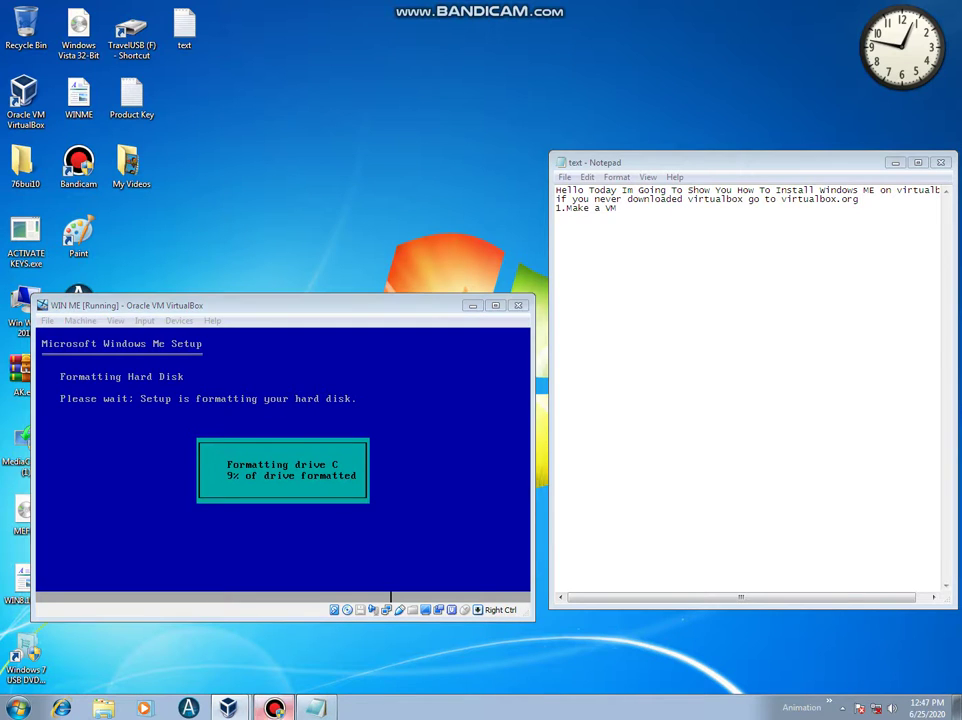
key(alt+Tab)
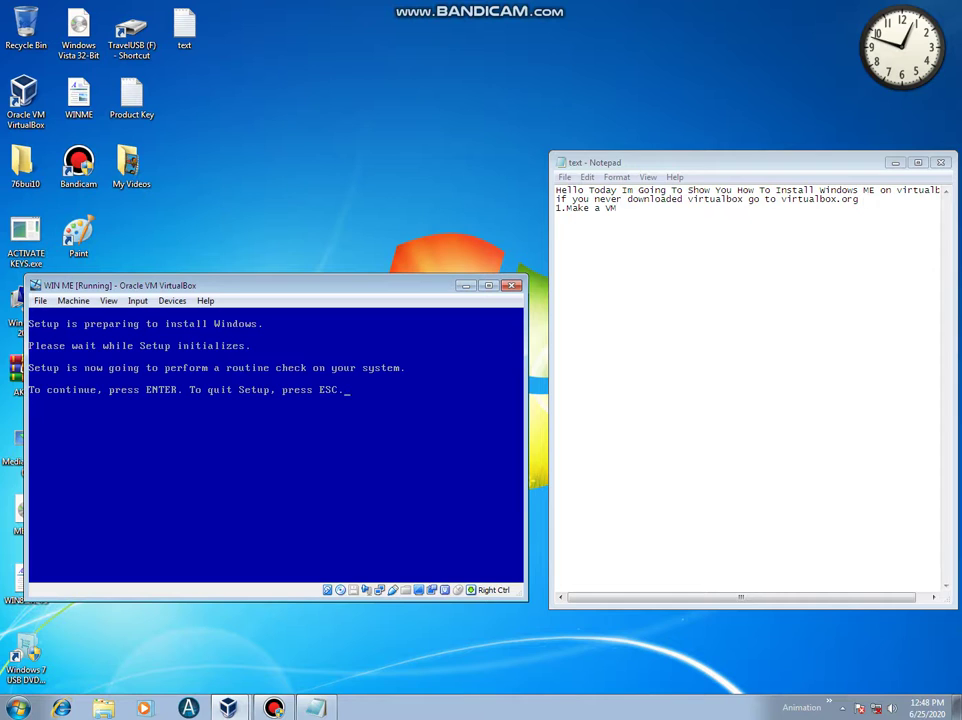
Step: Continue to the ScanDisk system check and return focus to the virtual machine
key(Return)
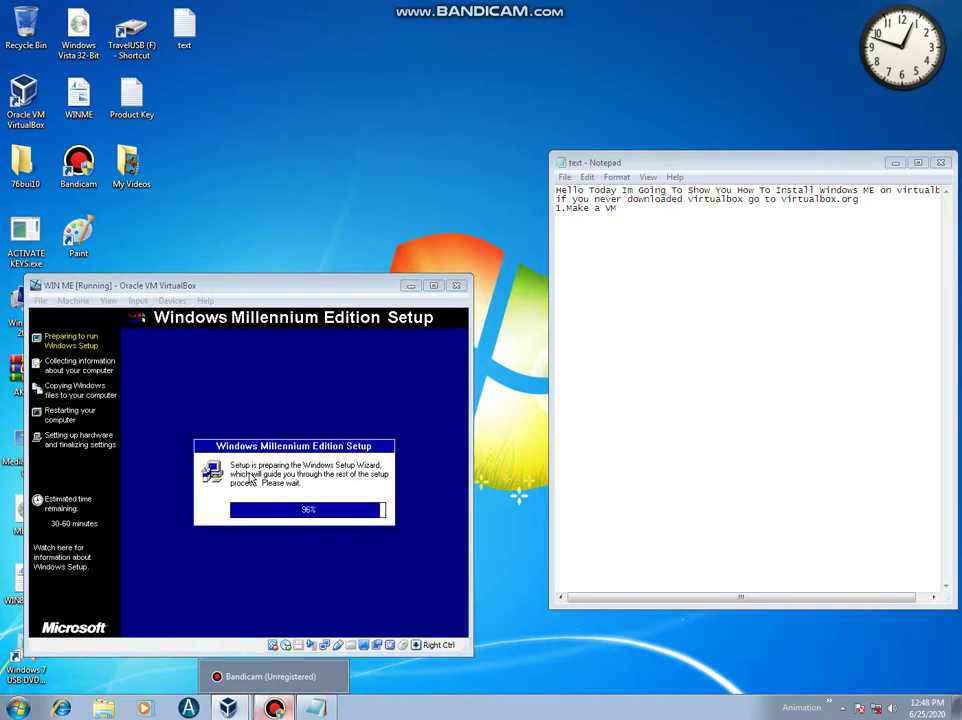
right_click(273, 708)
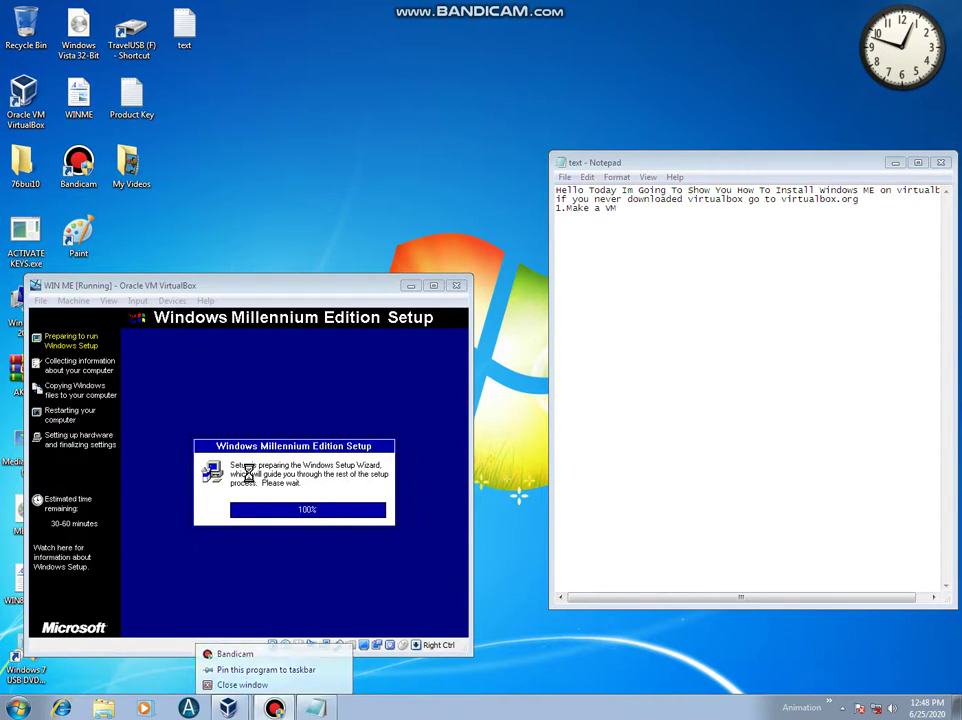
click(235, 651)
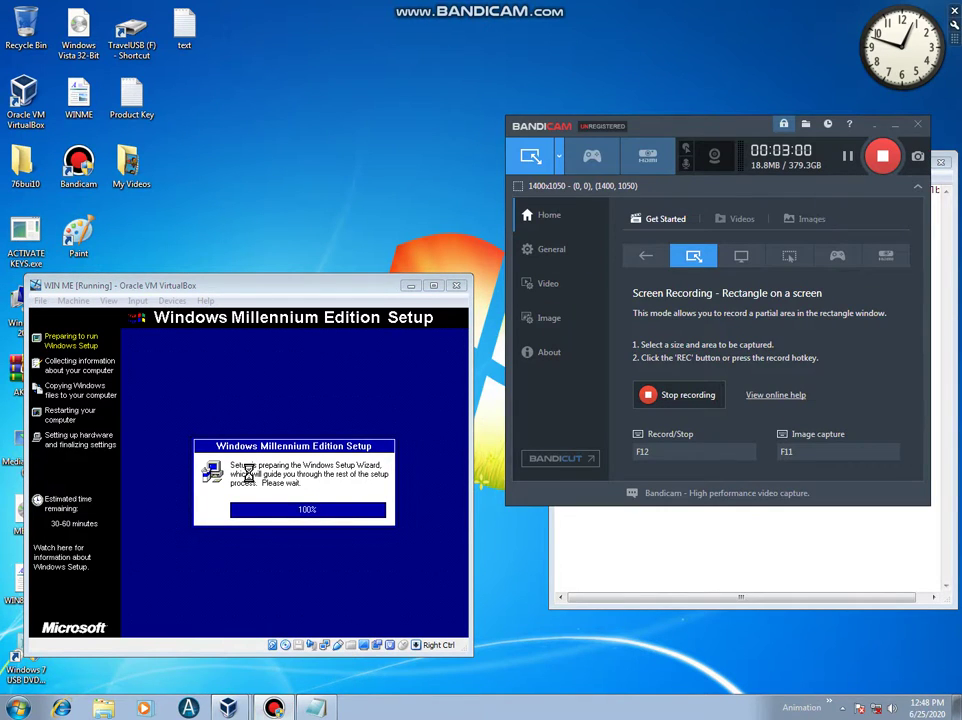
click(250, 477)
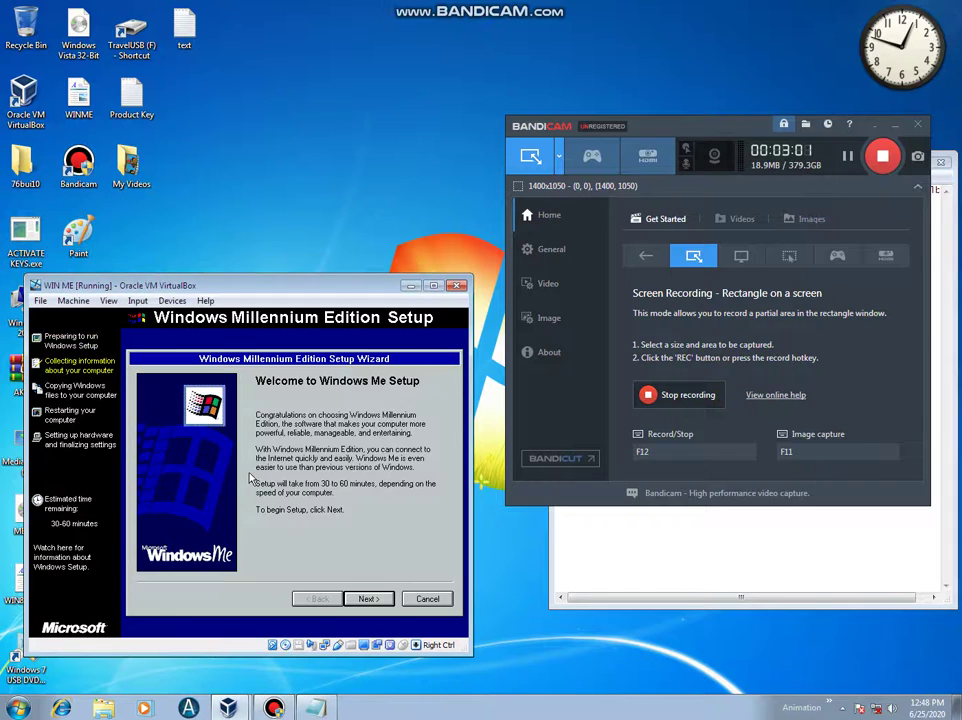
Step: Accept the defaults on the Welcome, Select Directory, Setup Options and Windows Components pages
click(369, 598)
click(369, 598)
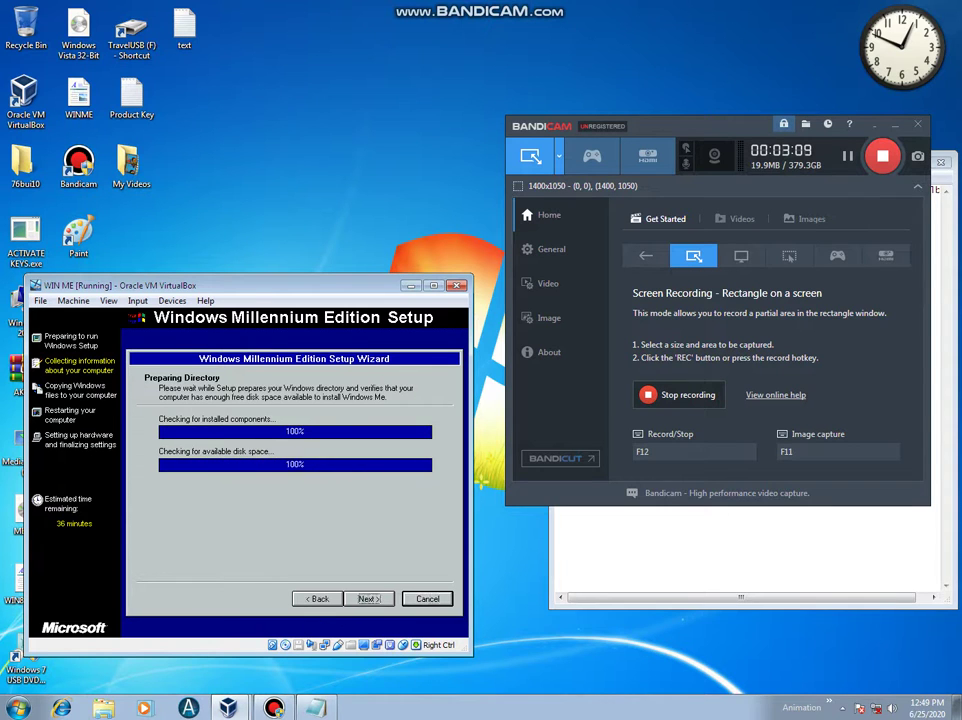
click(369, 598)
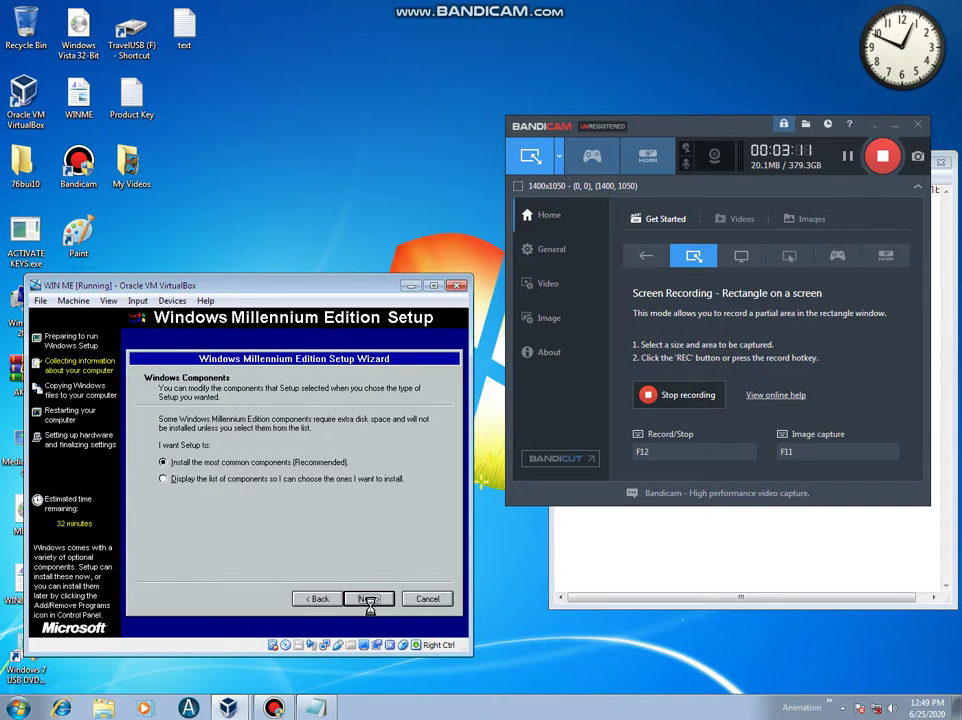
click(369, 598)
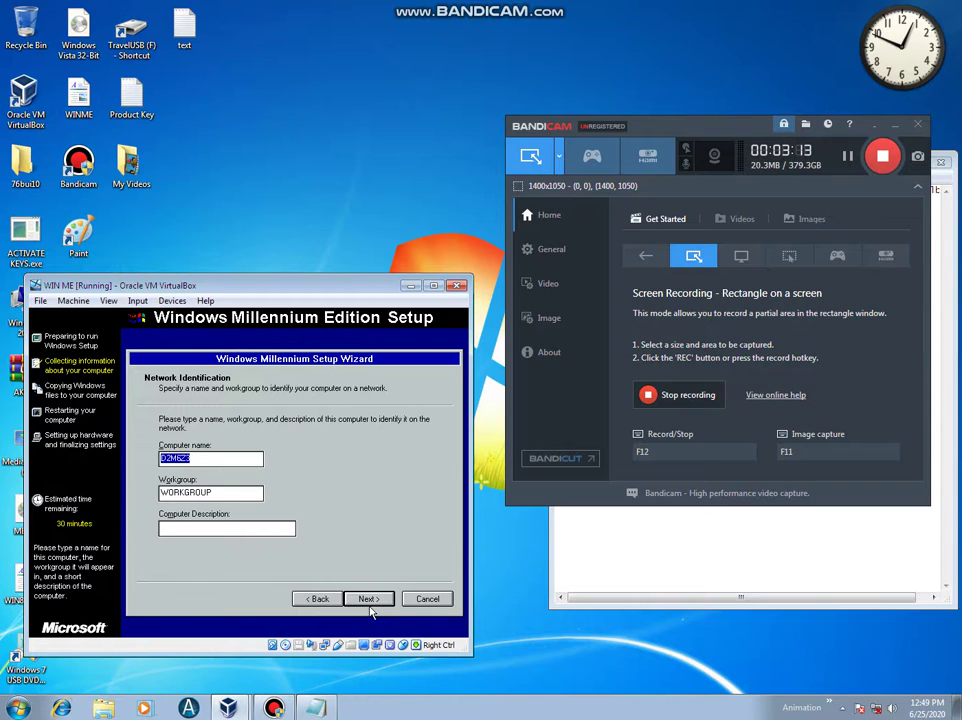
Step: Enter the computer description 'shupid pets lIN BFDIA' and pass Network Identification
click(190, 531)
text(cool)
key(BackSpace)
key(BackSpace)
key(BackSpace)
key(BackSpace)
text(shupid p)
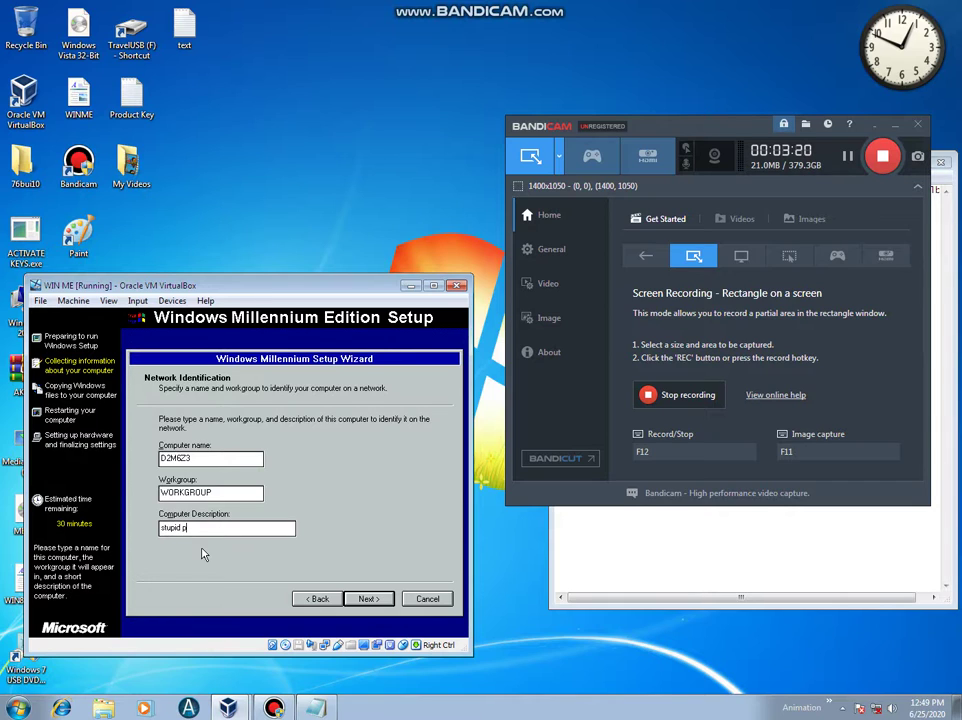
text(ets)
text( l)
text(IN BFDIA)
key(Return)
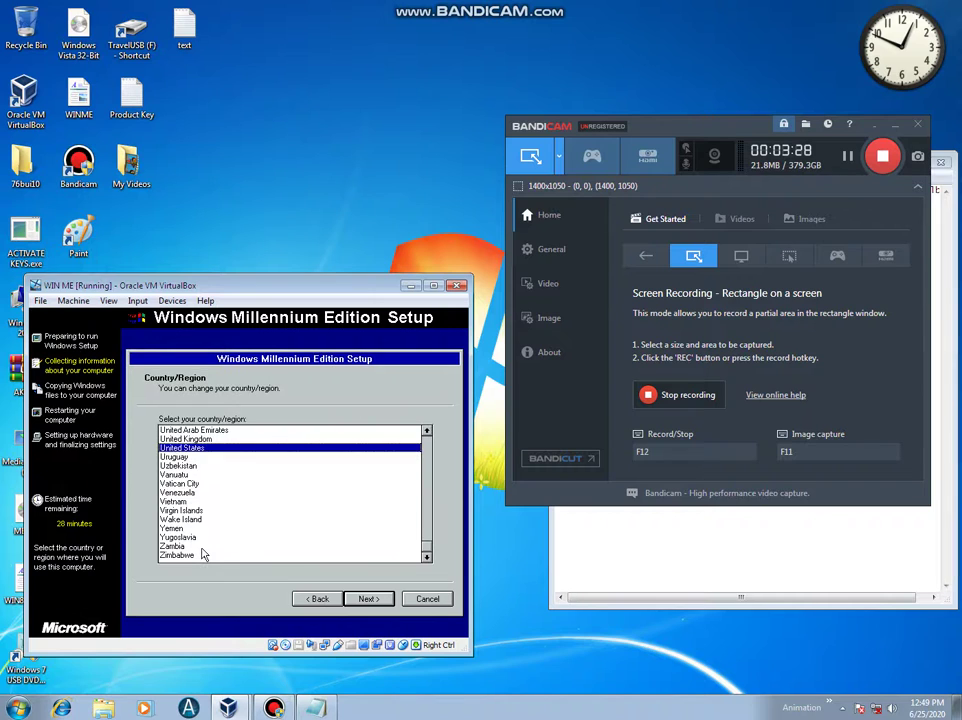
Step: Keep United States and set the time zone to Eastern Time (US & Canada)
key(Return)
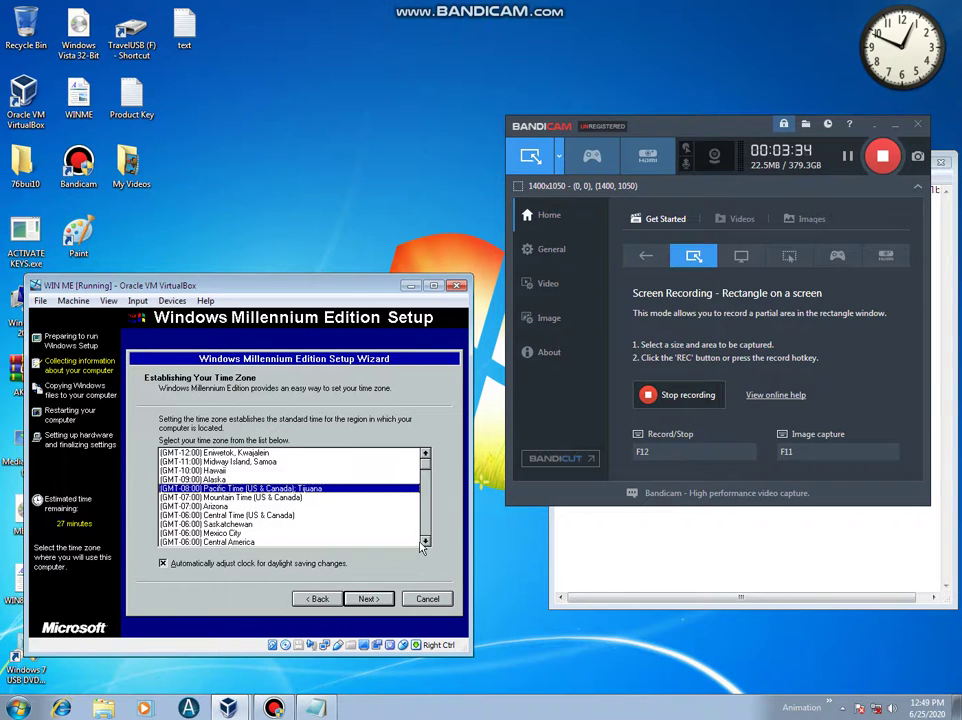
scroll(423, 541, down, 3)
click(232, 516)
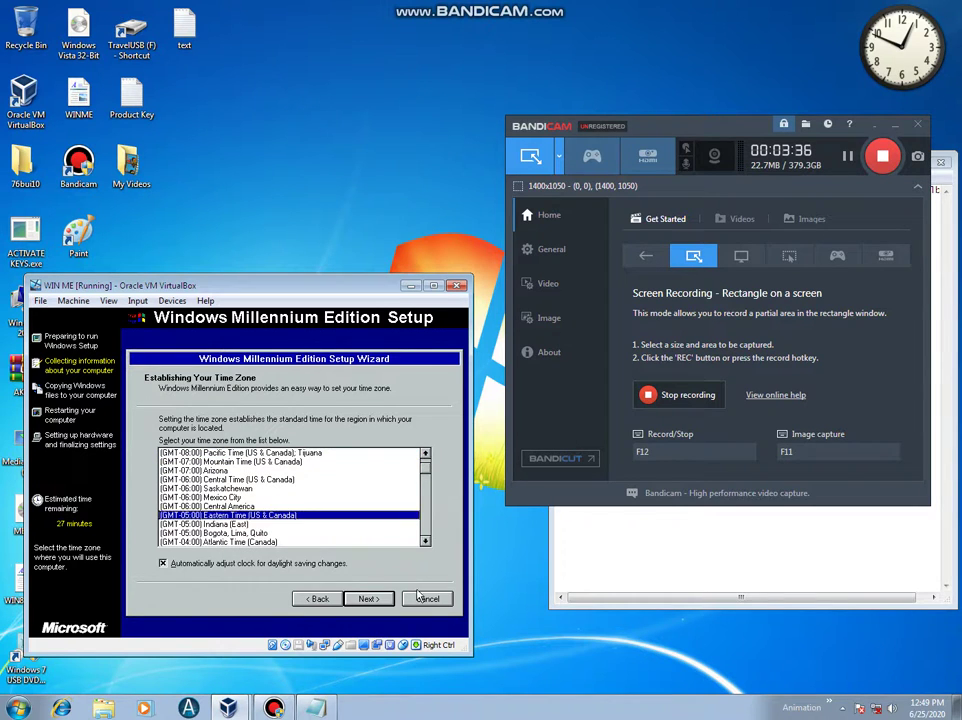
click(368, 598)
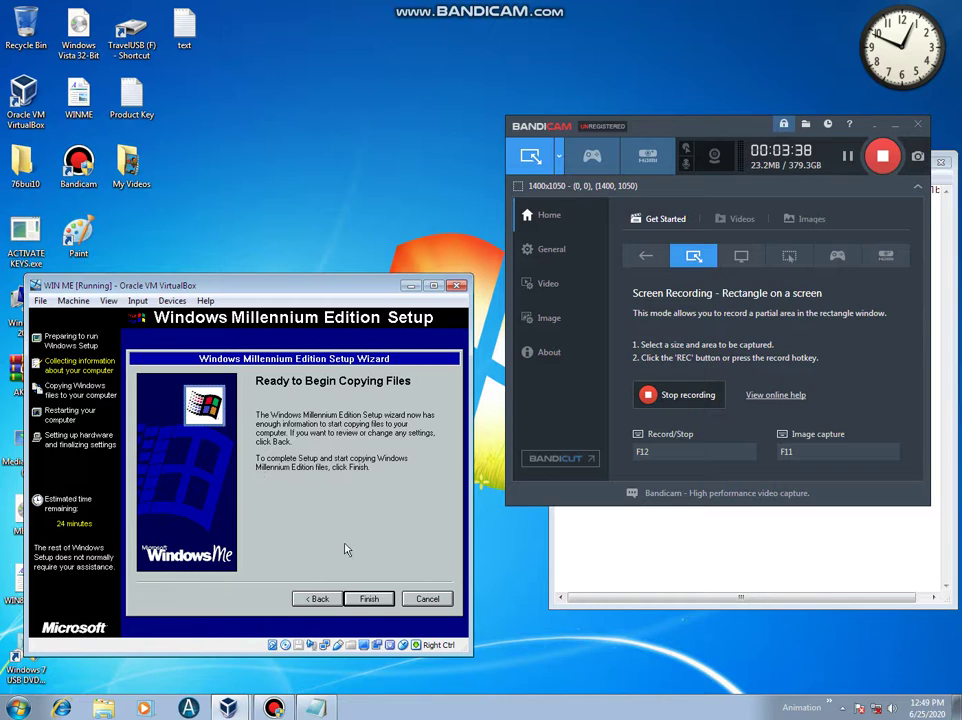
Step: Start copying files, then enter a user name and company VBOX in User Information
click(369, 598)
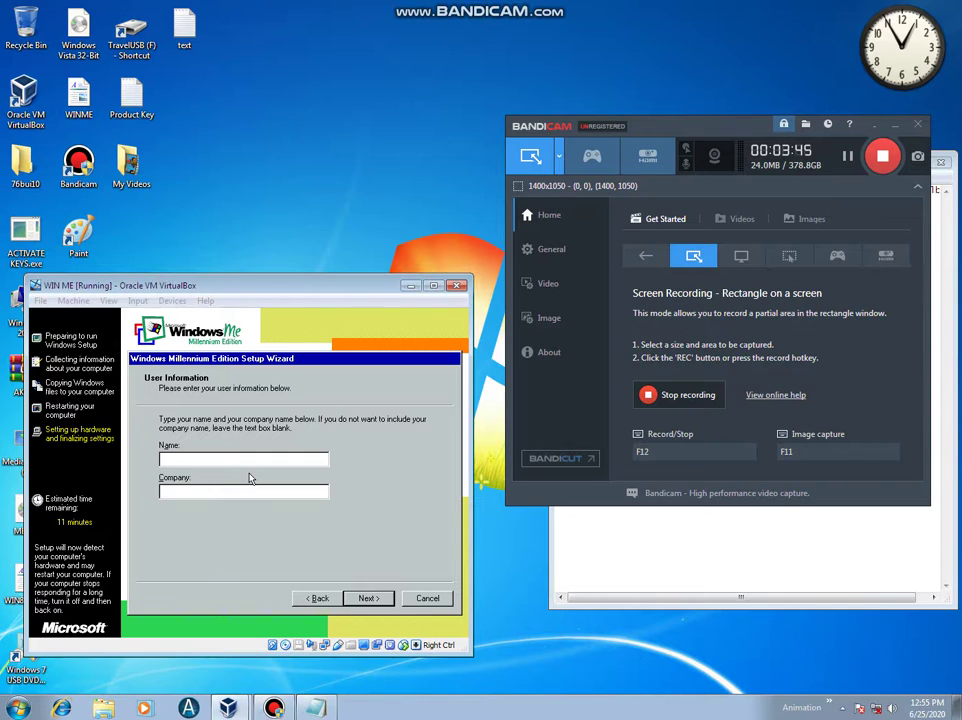
click(250, 478)
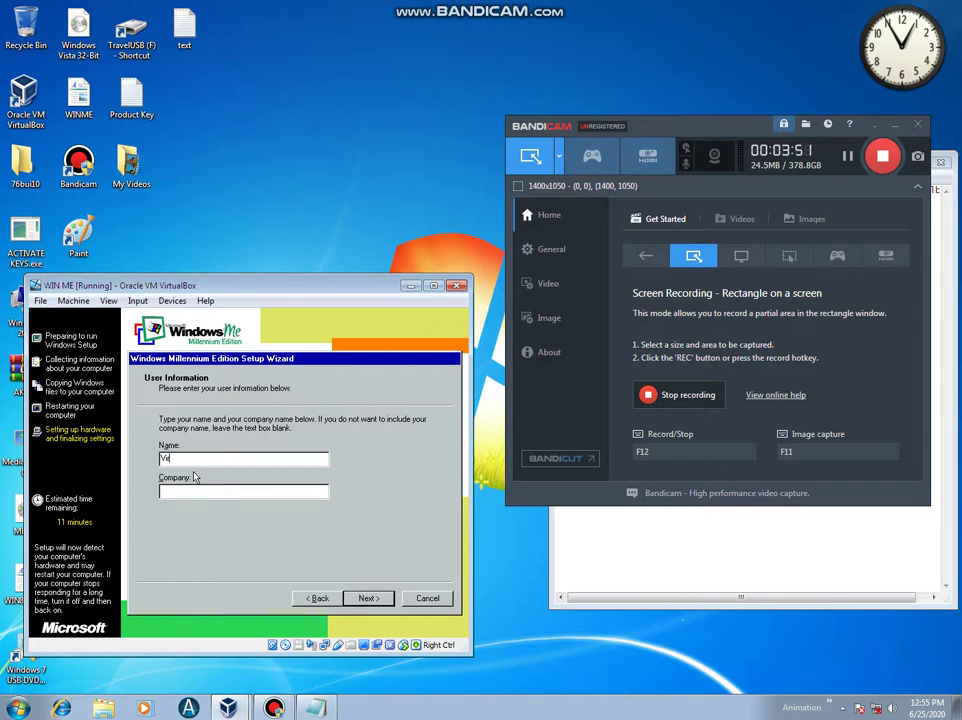
text(alBox Master)
click(181, 492)
text(M)
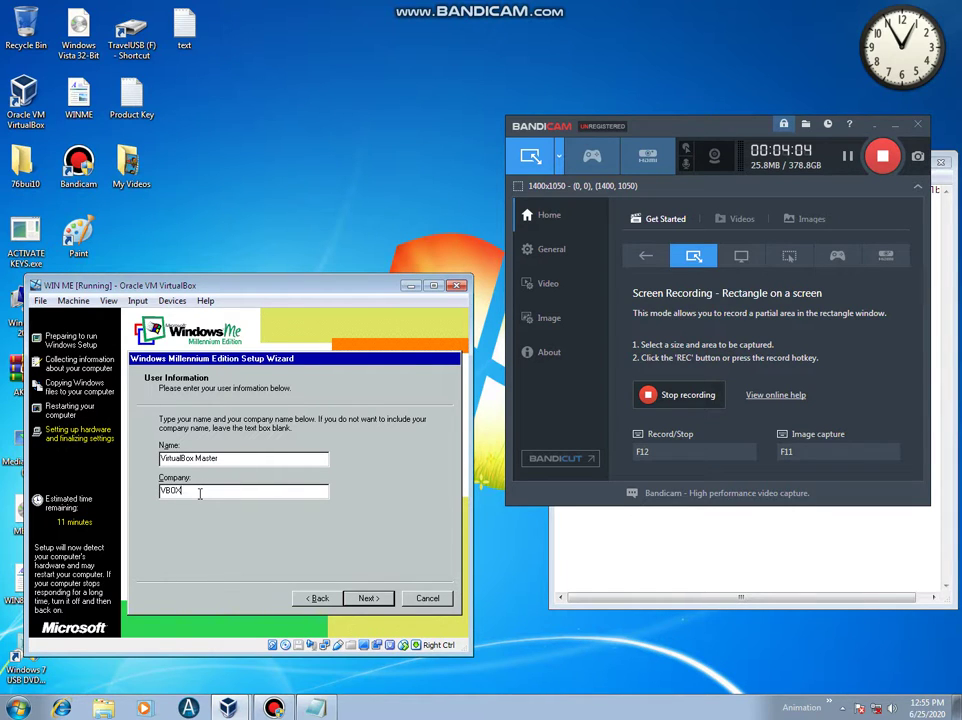
text(BOX)
key(Return)
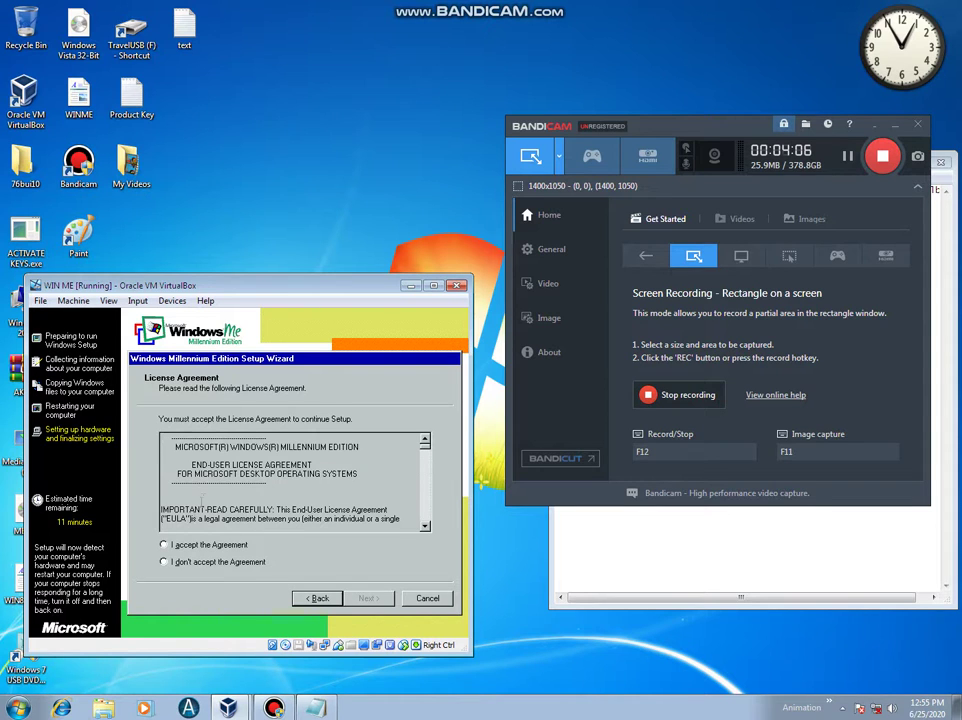
Step: Accept the license agreement, clear the product key boxes, and move the VM window lower
click(164, 544)
click(352, 598)
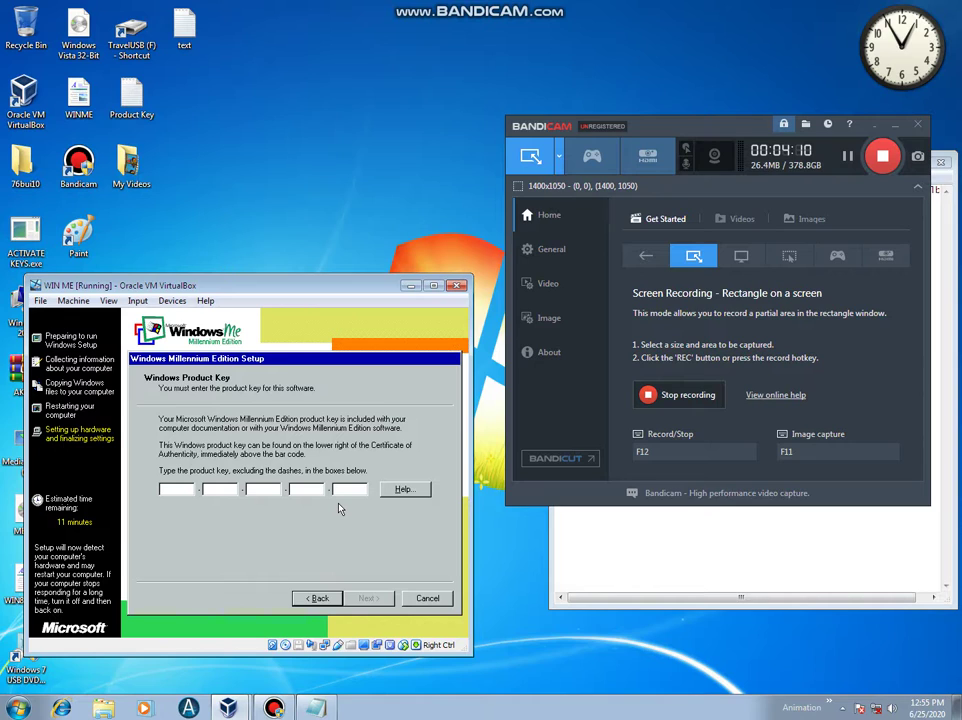
text(NOW YOU NEED A KEY)
key(BackSpace)
key(BackSpace)
key(BackSpace)
key(BackSpace)
key(BackSpace)
key(BackSpace)
key(BackSpace)
key(BackSpace)
key(BackSpace)
key(BackSpace)
key(BackSpace)
key(BackSpace)
key(BackSpace)
key(BackSpace)
key(BackSpace)
key(BackSpace)
key(BackSpace)
key(BackSpace)
drag(180, 285, 166, 364)
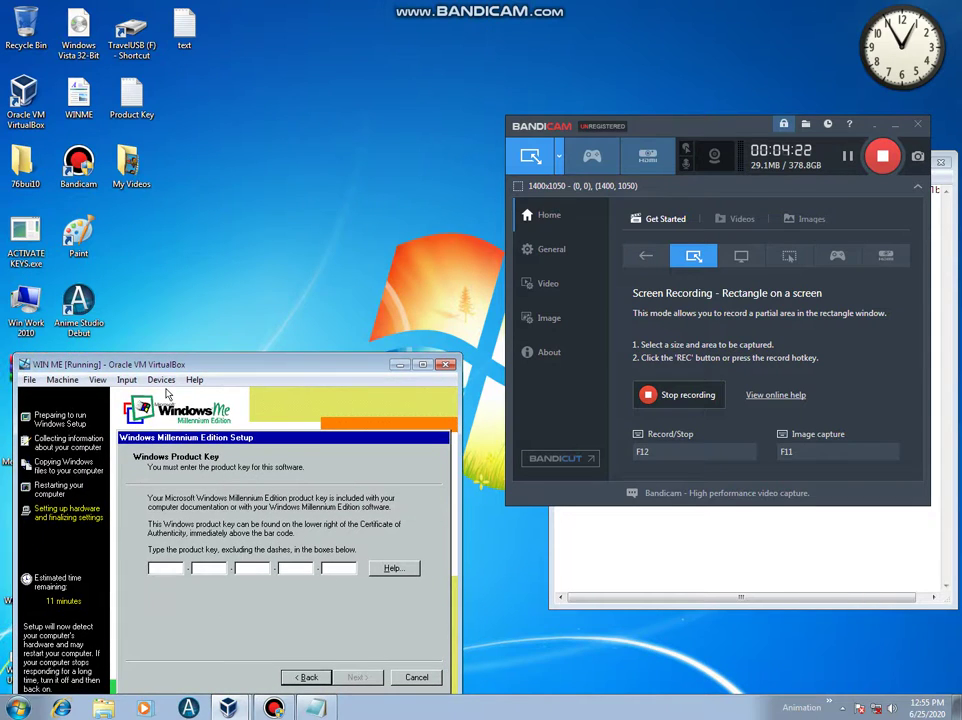
Step: Open the WINME notes in WordPad and shrink it above the setup window
double_click(79, 95)
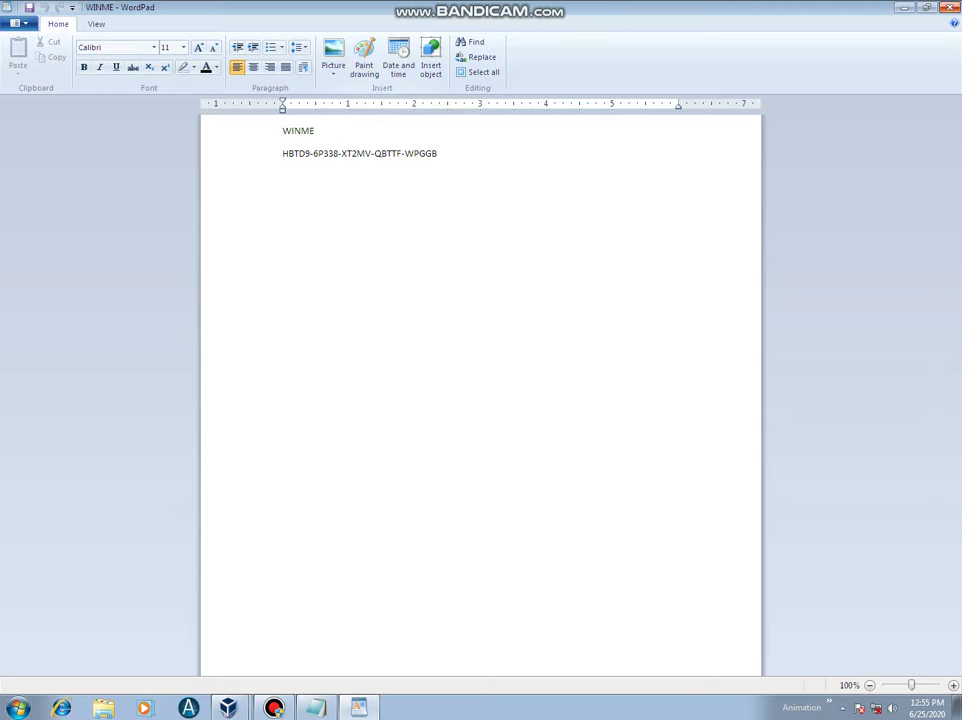
key(super+Down)
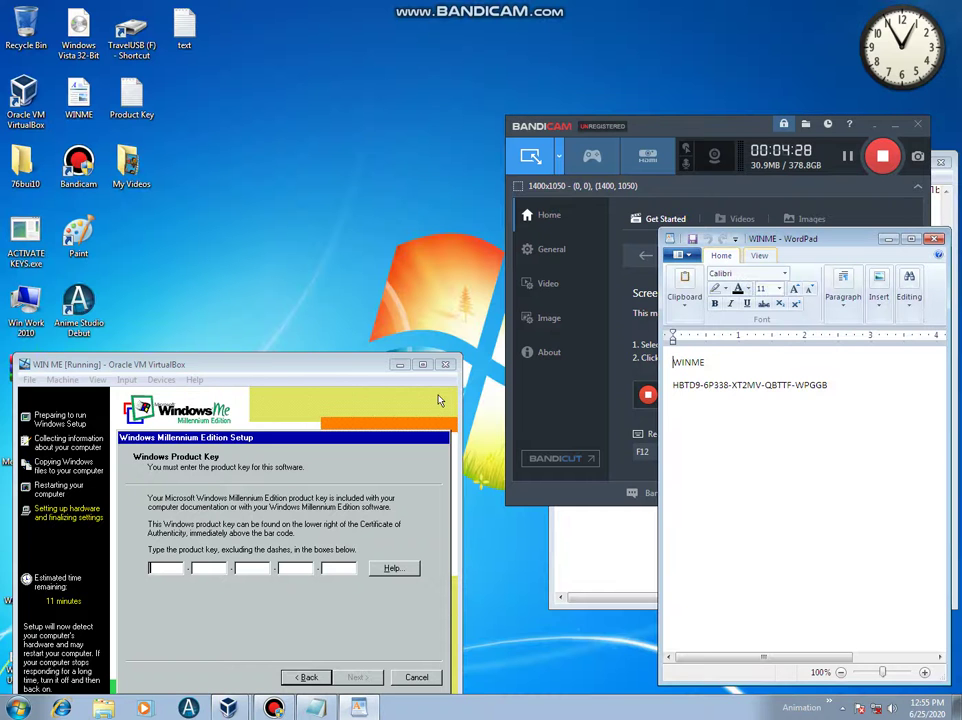
key(super+Left)
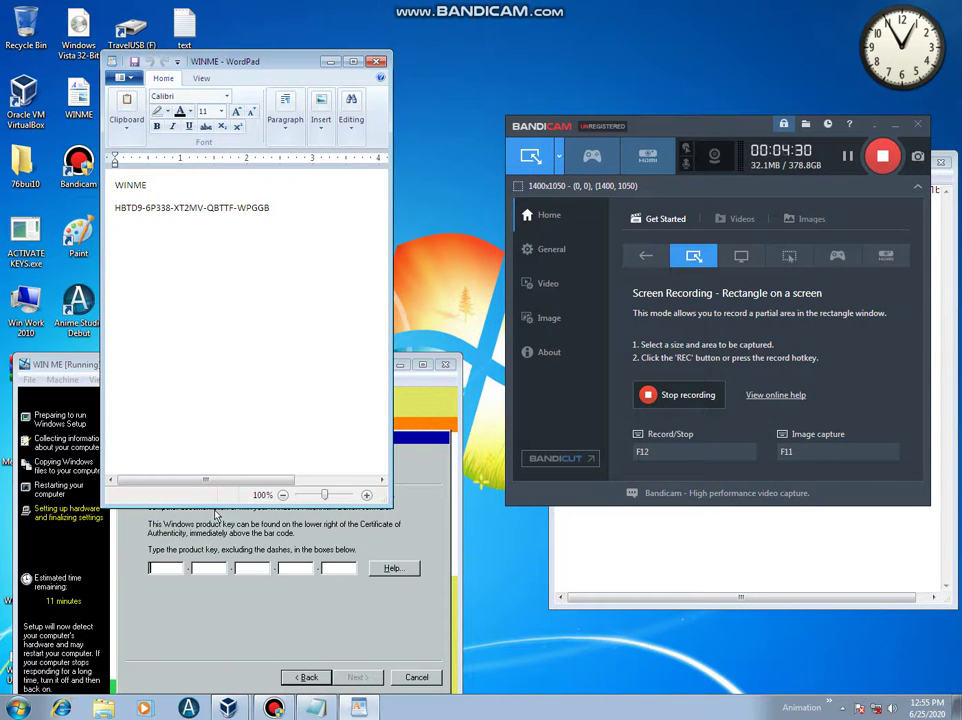
key(super+Down)
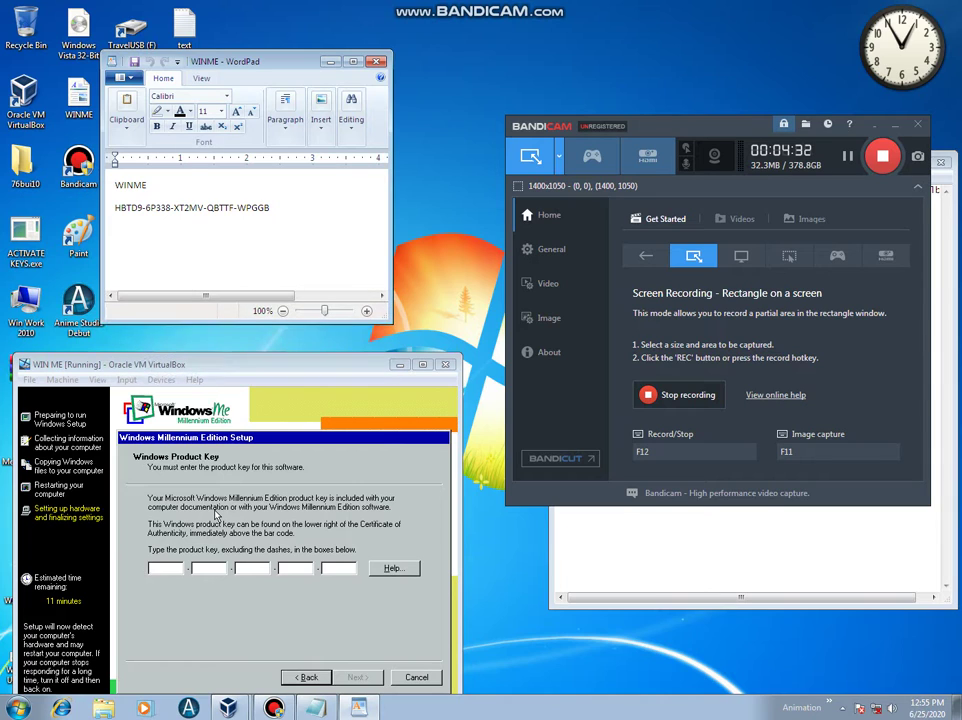
key(super+Down)
Step: Add the line 'Here Is The Key' below the product key line
key(Return)
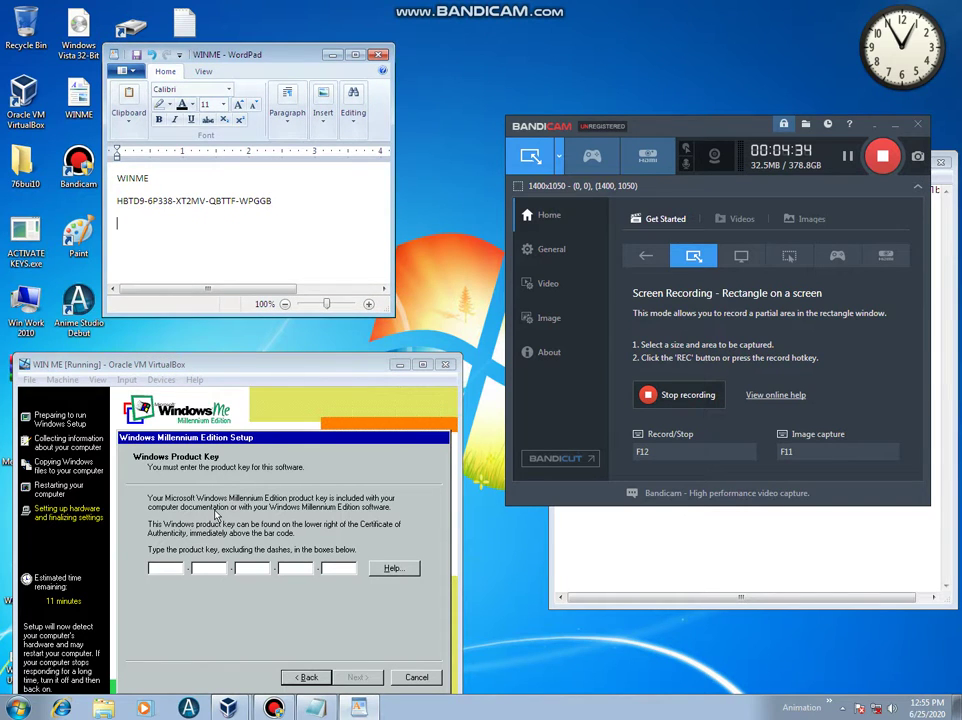
key(Caps_Lock)
text(H)
key(Caps_Lock)
text(ere)
key(Caps_Lock)
text(I)
key(Caps_Lock)
text(s The Key)
click(198, 462)
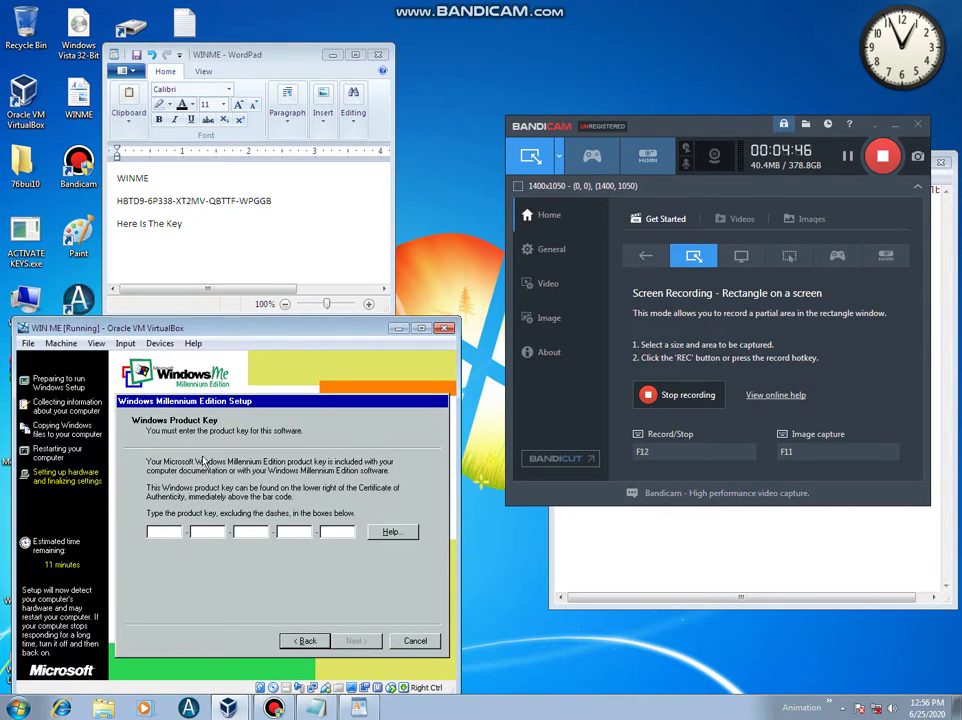
Step: Enter the Windows Me product key from the WordPad notes across the five boxes and confirm
key(BackSpace)
key(BackSpace)
key(BackSpace)
key(BackSpace)
key(BackSpace)
key(Caps_Lock)
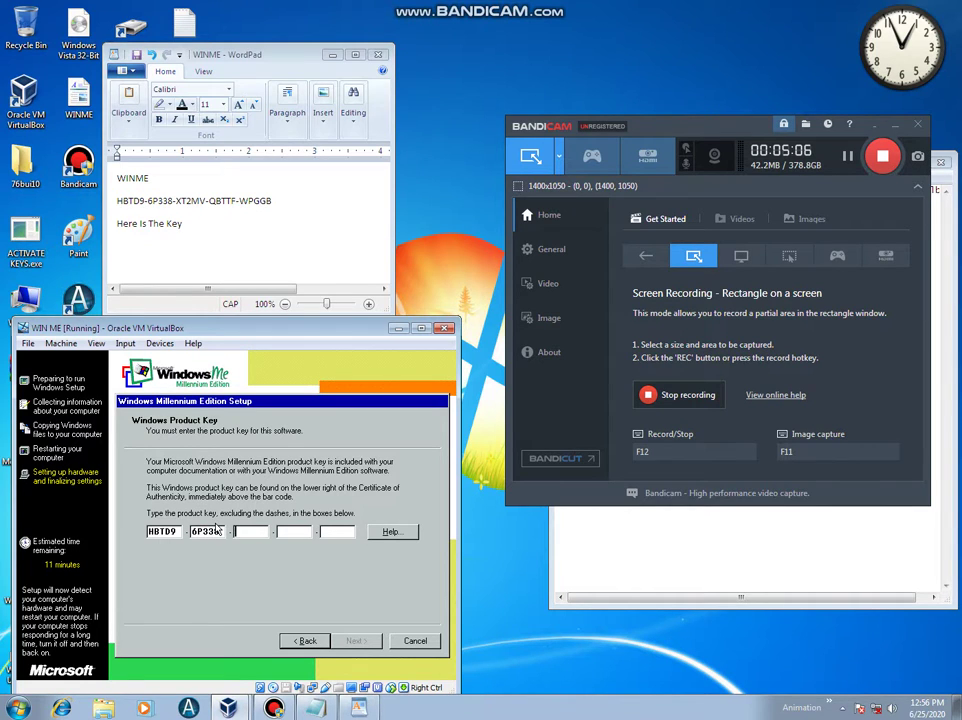
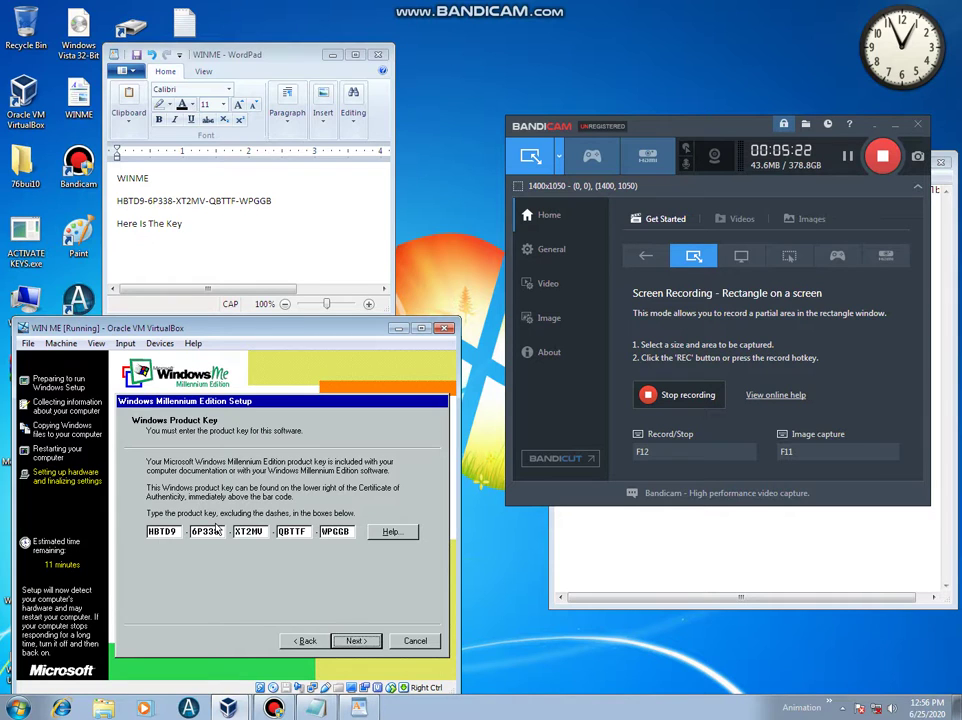
key(Return)
key(Return)
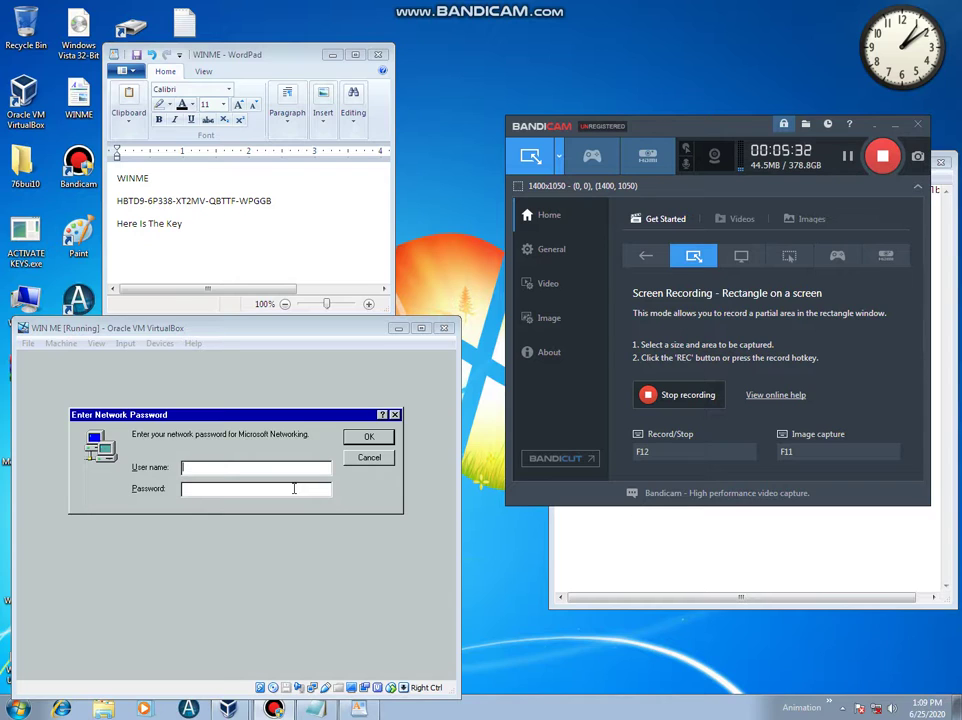
Step: Submit a user name at the Enter Network Password prompt so Setup updates system settings
click(273, 355)
text(vboxz)
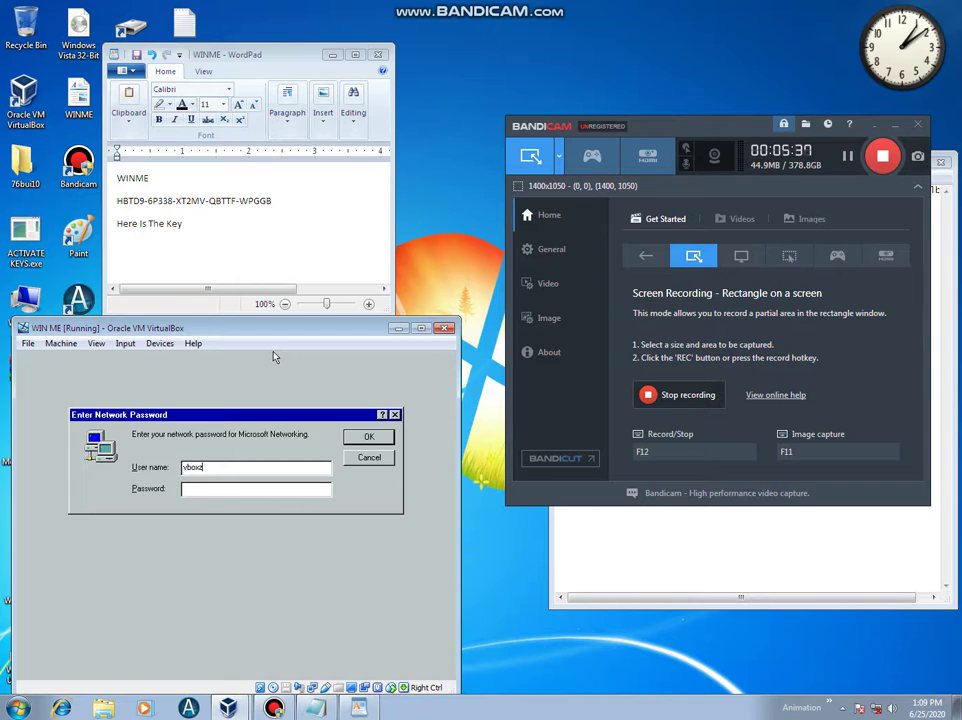
key(BackSpace)
text(maste)
key(Return)
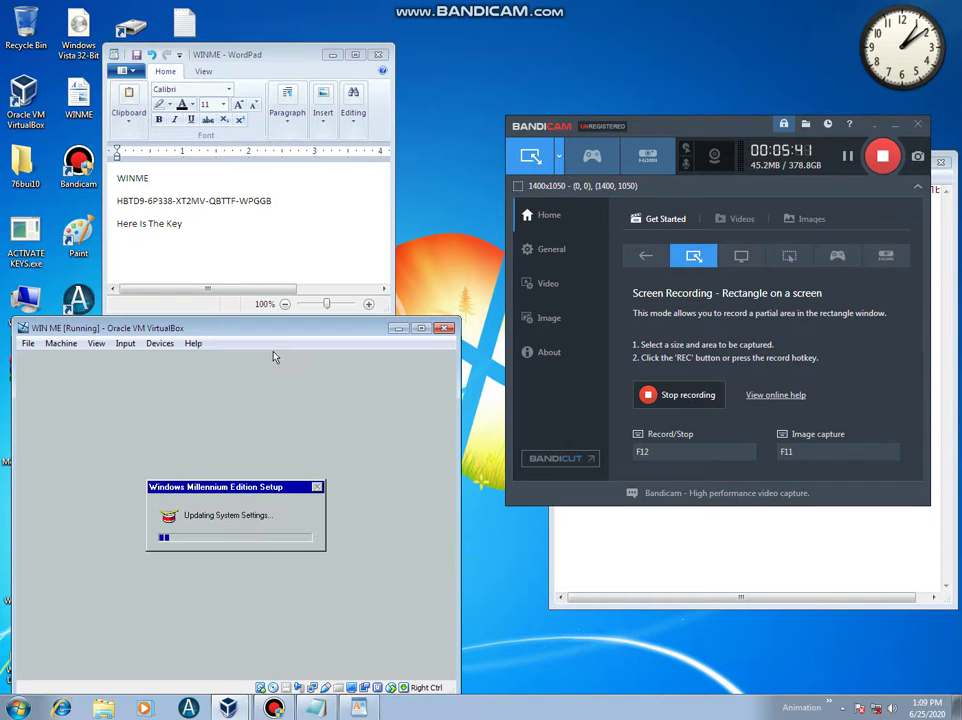